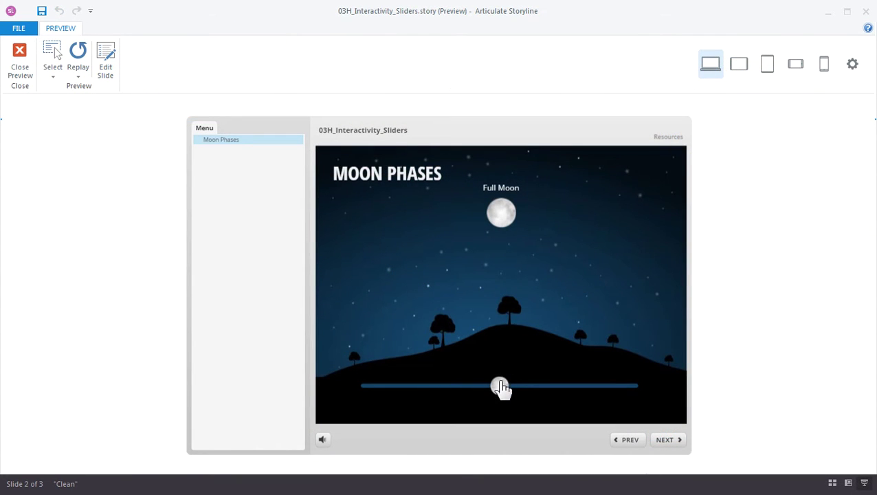
In preview, drag the slider left from Full Moon to show the waning Gibbous moon
left_click_drag(502, 387, 465, 388)
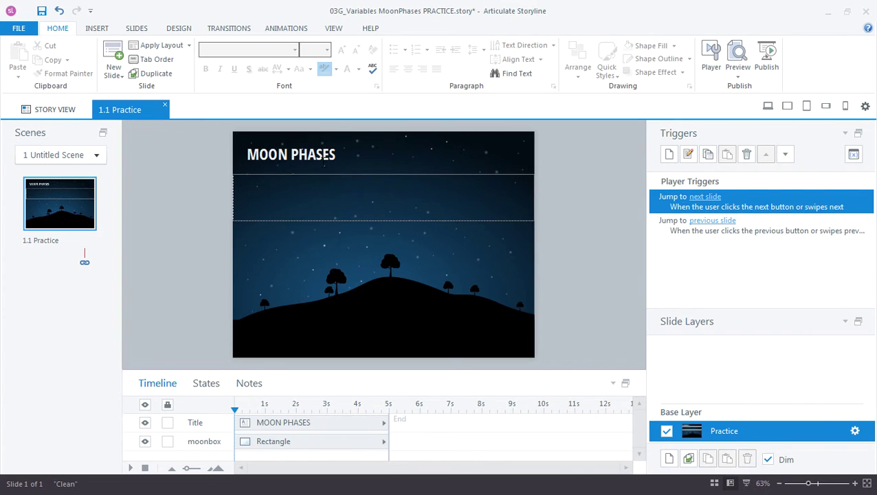
On the practice file's slide, select the moonbox rectangle below the MOON PHASES title
left_click(324, 155)
left_click(278, 316)
left_click(329, 201)
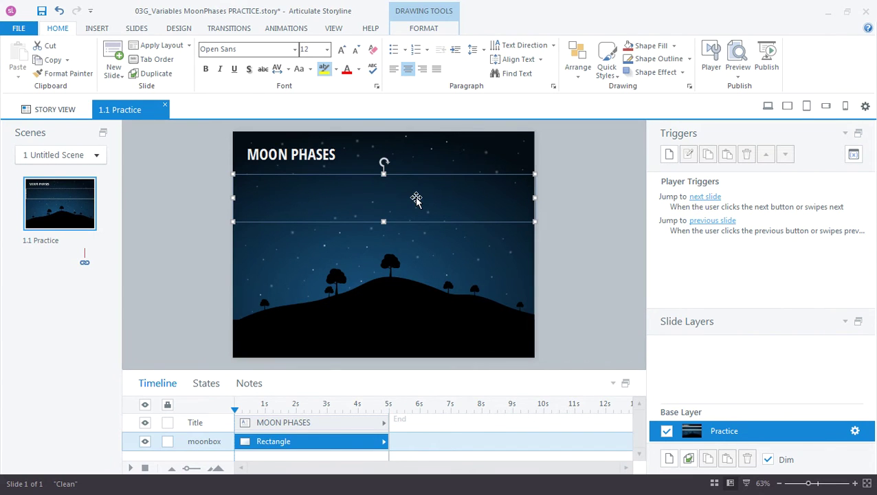
Show the moonbox states and look through states 1 to 5, New Moon to Full Moon
left_click(206, 383)
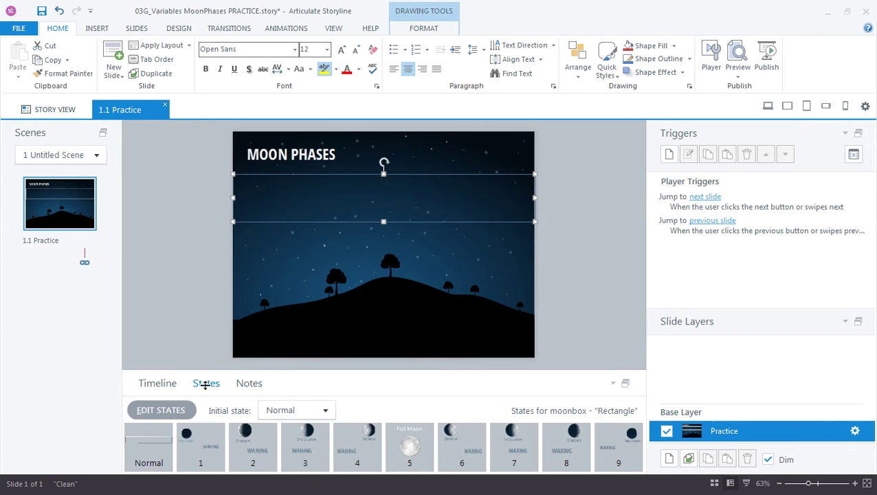
left_click(186, 440)
left_click(256, 443)
left_click(304, 445)
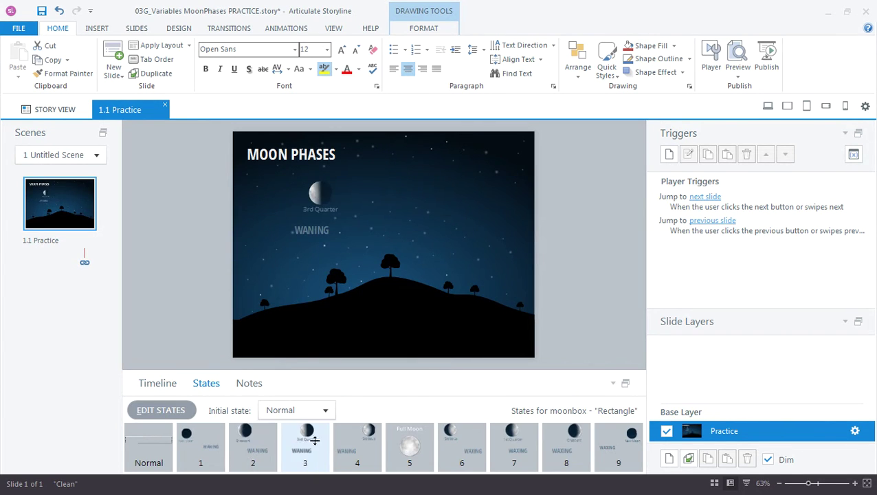
left_click(353, 440)
left_click(387, 439)
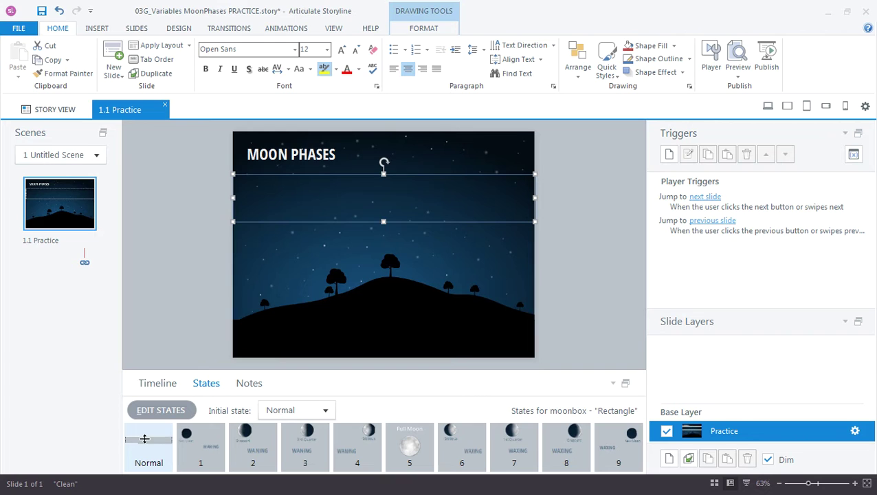
Edit state 1's New Moon picture, label and WANING text, then state 4's gibbous moon
double_click(187, 439)
left_click(272, 216)
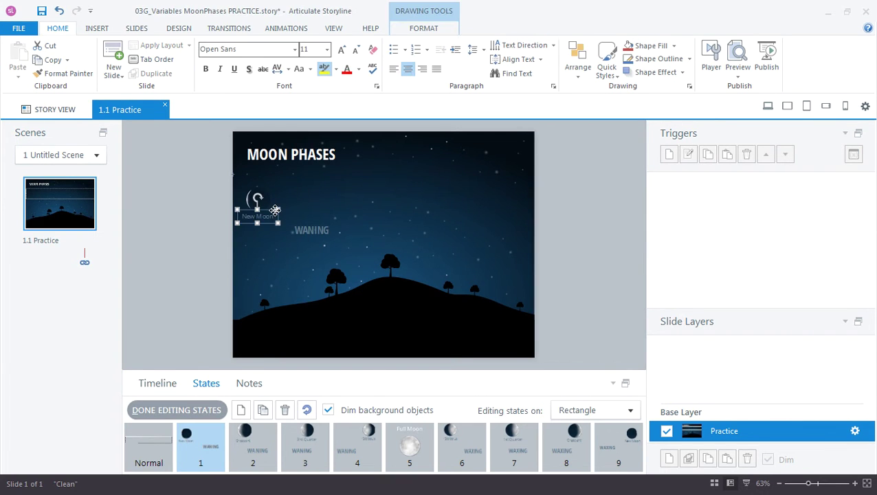
left_click_drag(190, 178, 367, 281)
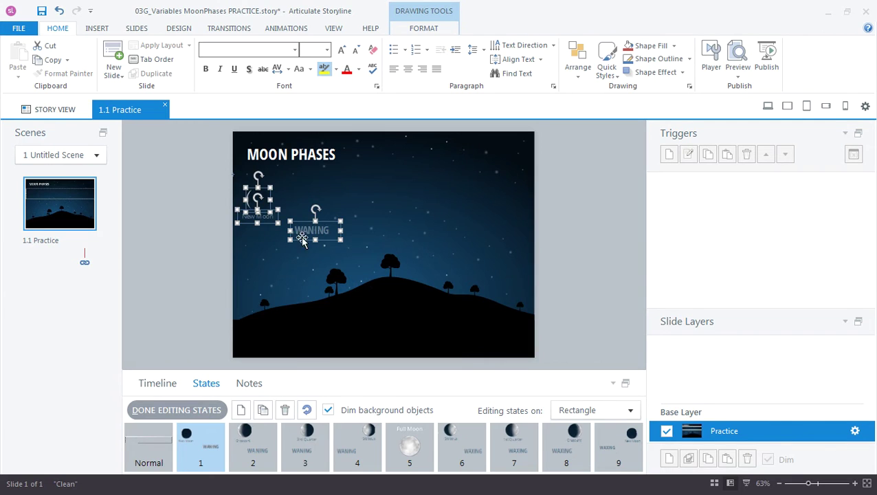
left_click(222, 202)
left_click(253, 200)
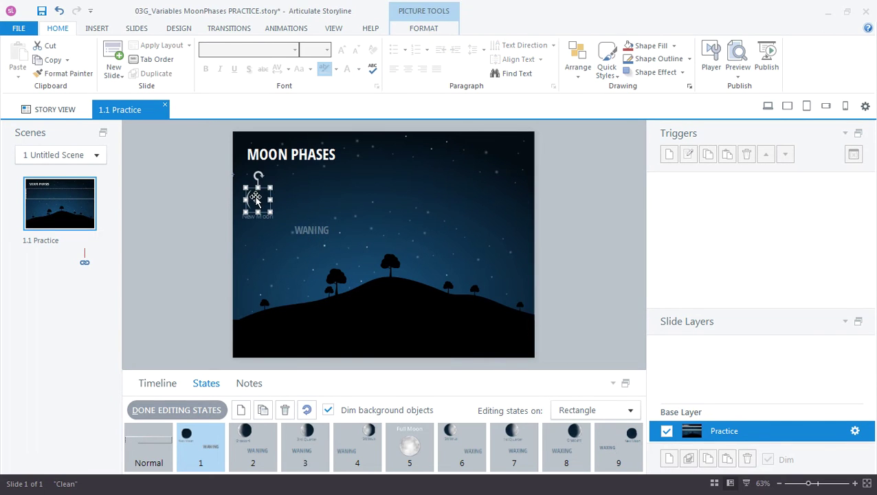
left_click(354, 438)
left_click_drag(201, 154, 493, 299)
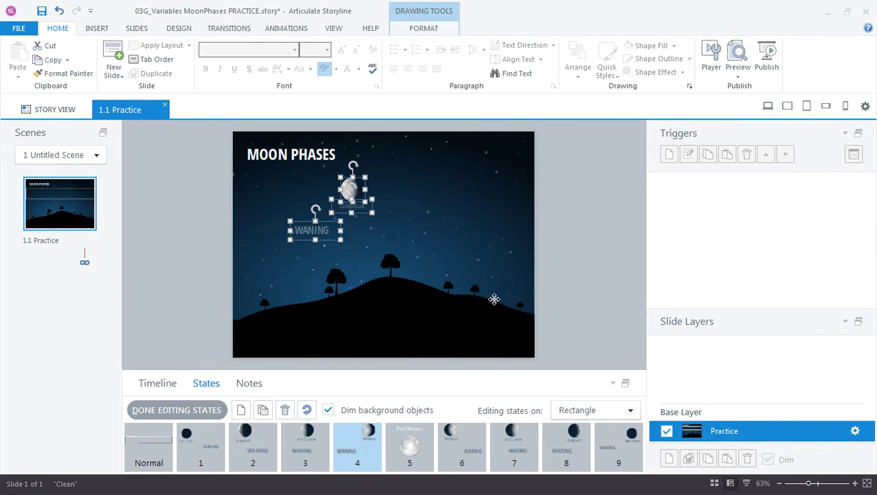
Step through states 5–8 and select state 8's crescent moon, Crescent label and WAXING text
left_click(416, 430)
left_click(453, 431)
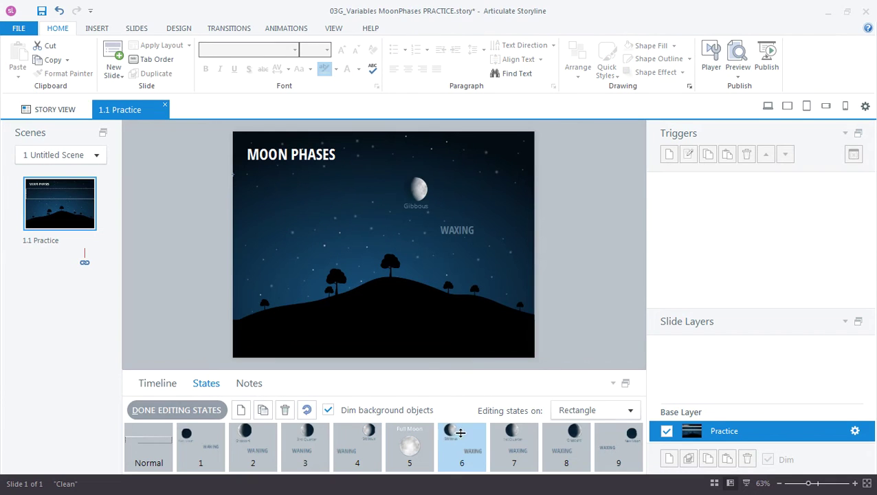
left_click(522, 435)
left_click(554, 436)
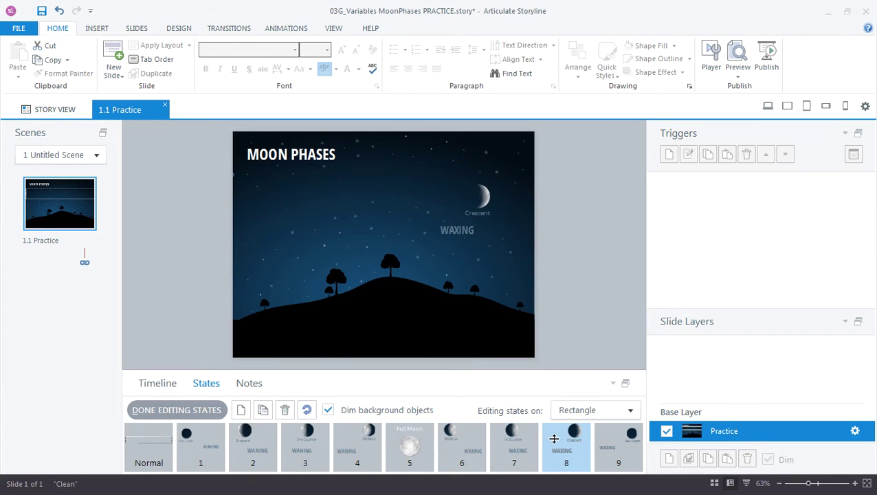
left_click(485, 198)
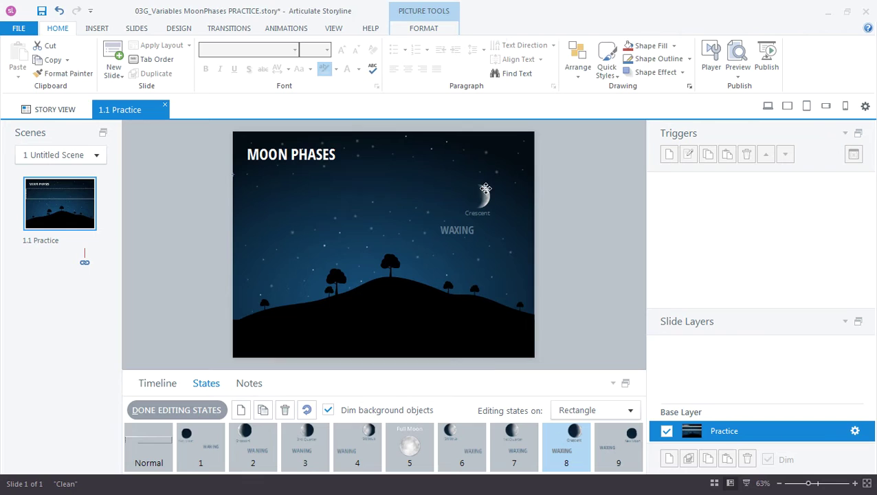
left_click_drag(535, 252, 406, 160)
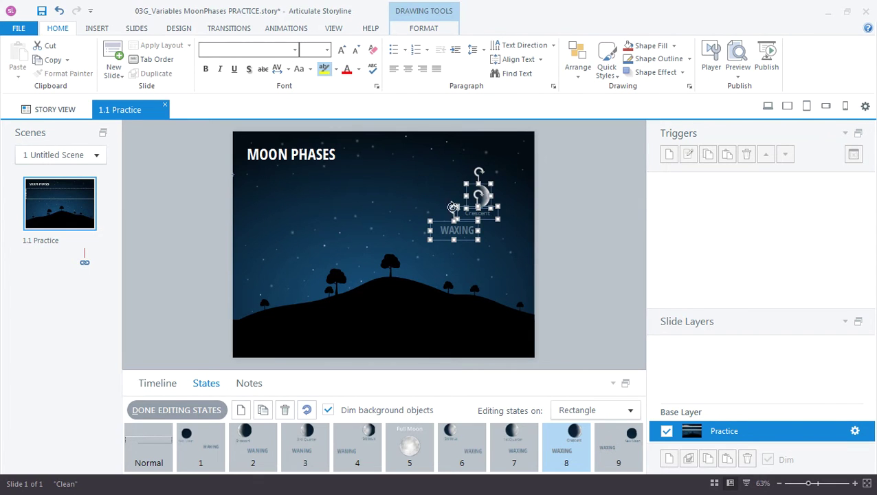
Review state 6's waxing Gibbous, then states 4, 3 and 2, selecting the WANING text
left_click(457, 451)
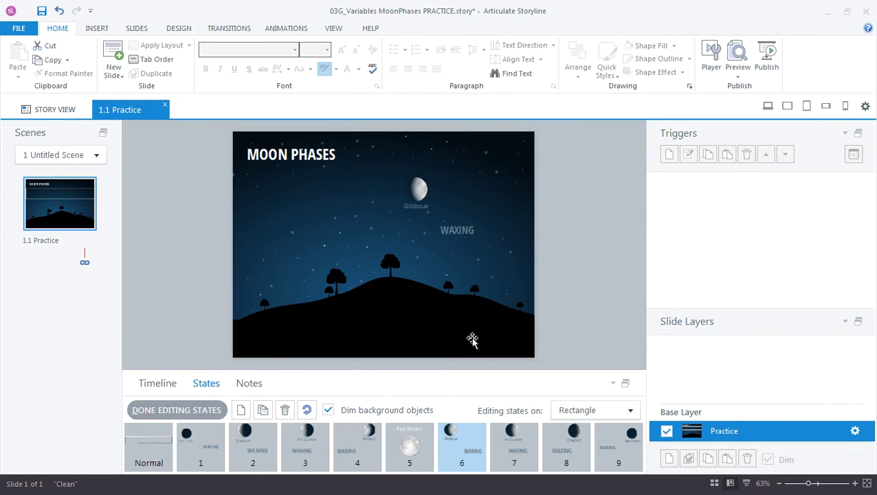
left_click_drag(501, 328, 367, 157)
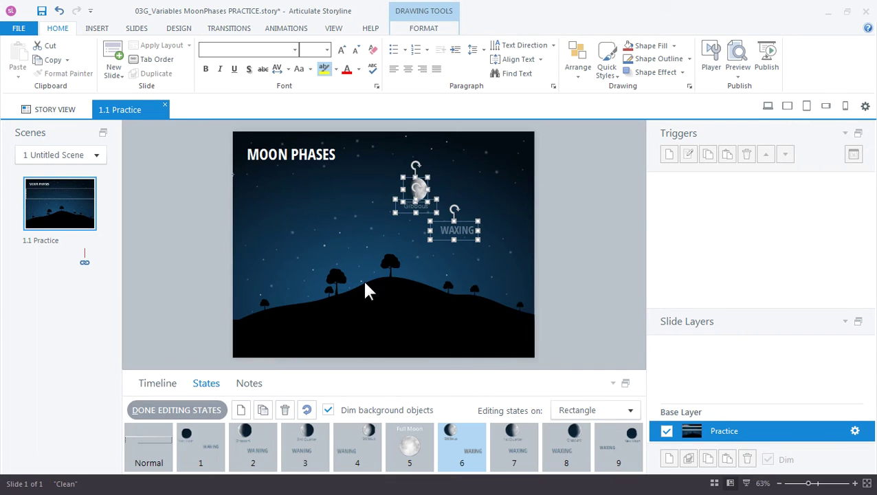
left_click(353, 440)
left_click(296, 448)
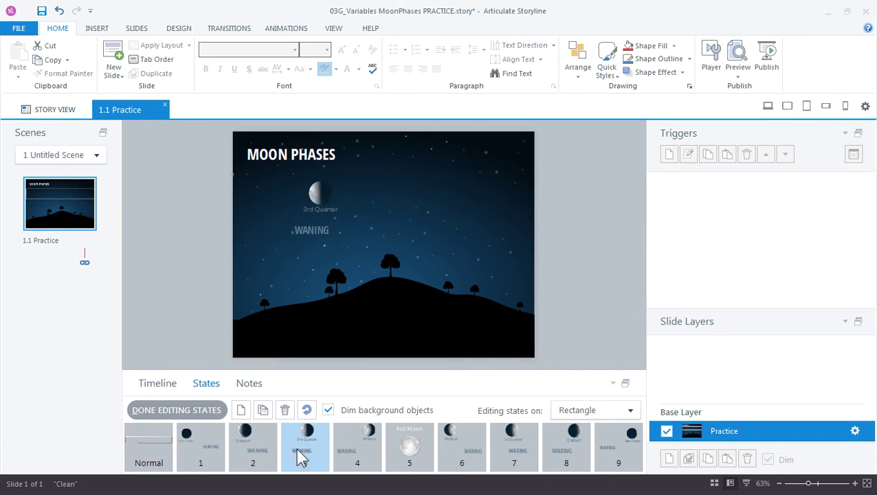
left_click(253, 448)
left_click(317, 233)
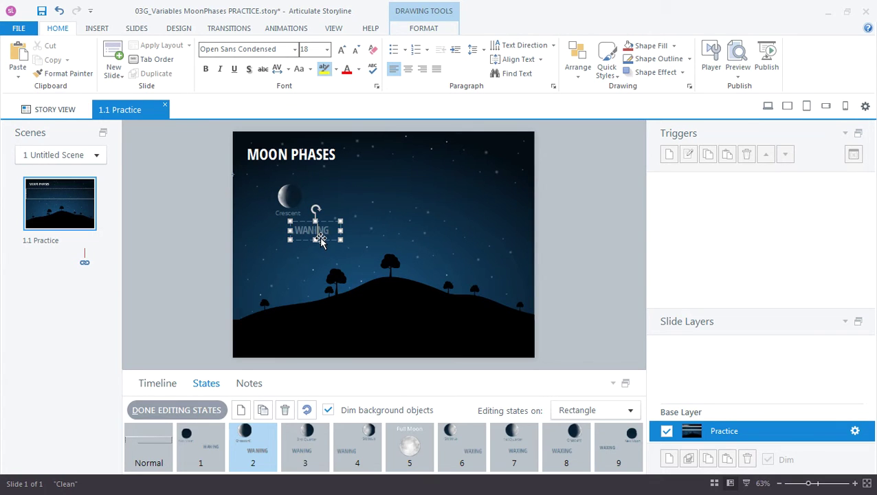
Finish editing states and set the moonbox's initial state to 5, the Full Moon
left_click(176, 410)
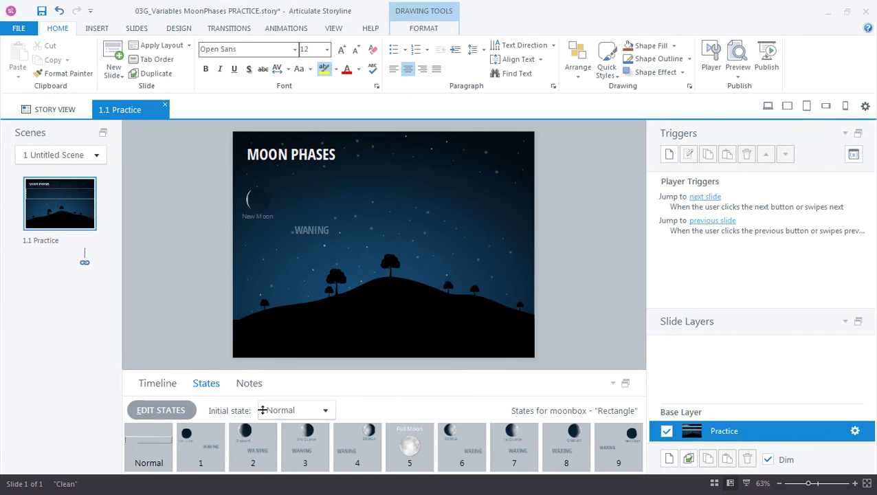
left_click(162, 435)
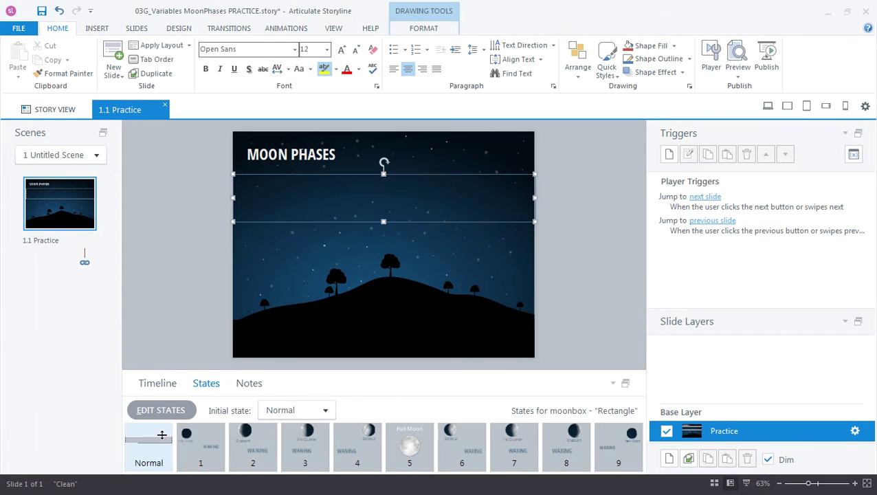
left_click(409, 446)
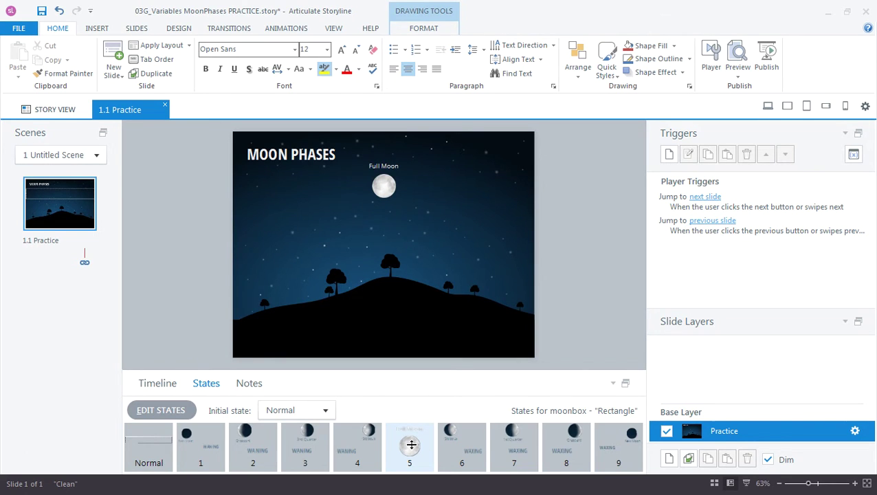
left_click(382, 193)
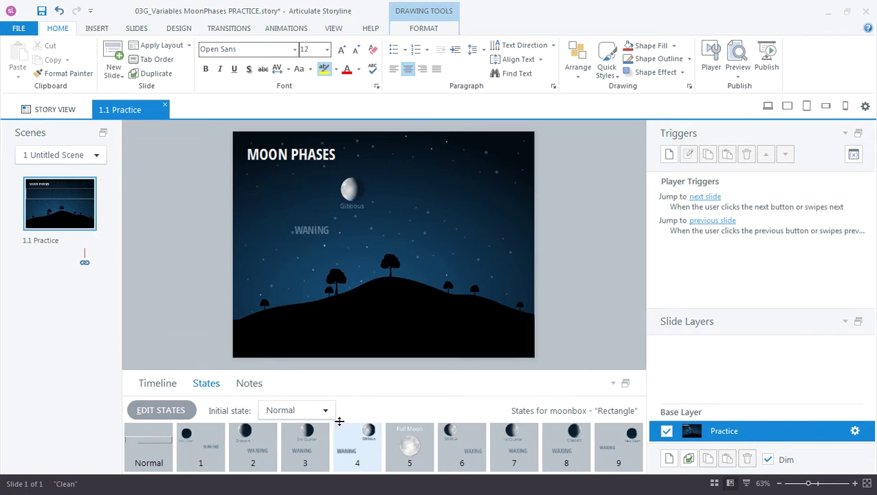
left_click(285, 410)
left_click(287, 393)
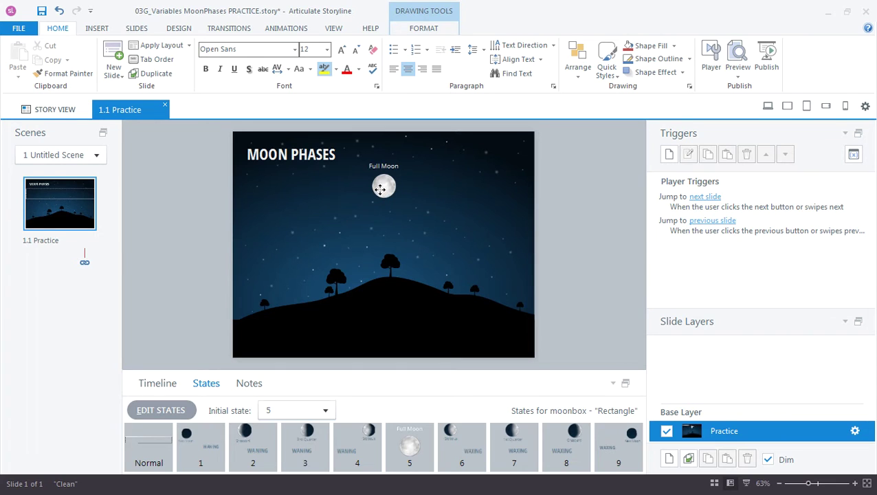
Draw a first-style slider, Slider1, across the bottom of the Practice slide
left_click(165, 385)
left_click_drag(198, 370, 205, 450)
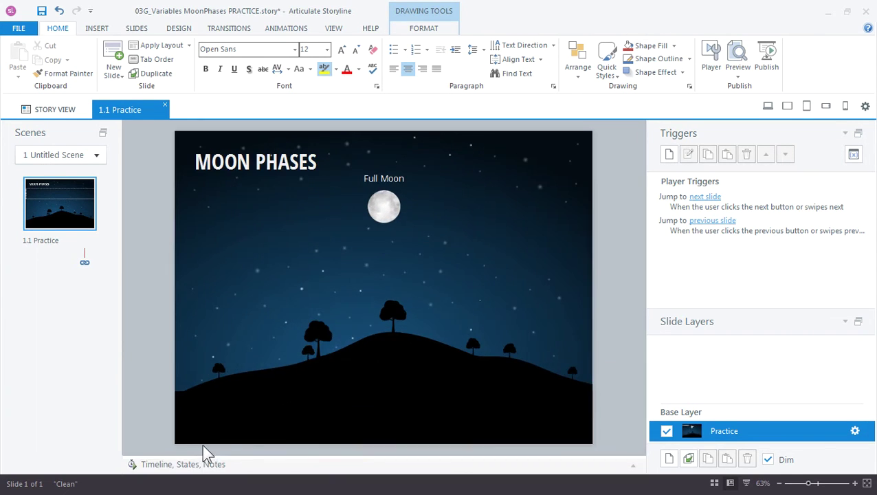
left_click(97, 29)
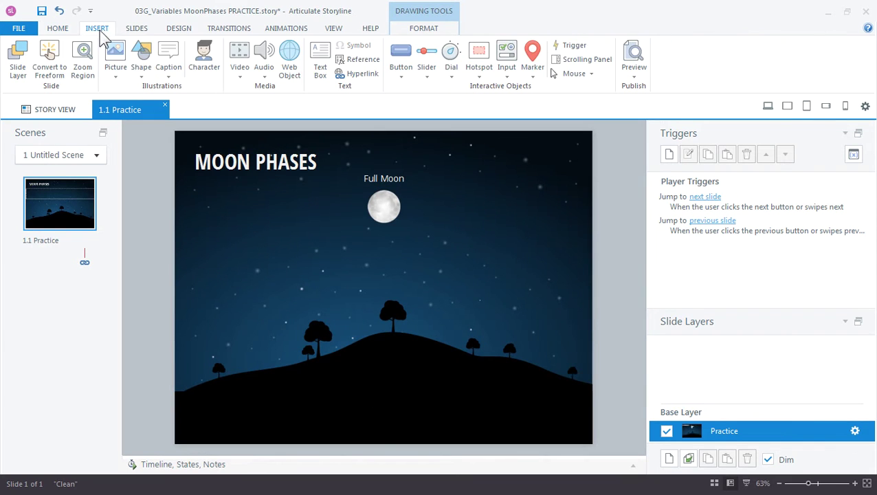
left_click(427, 77)
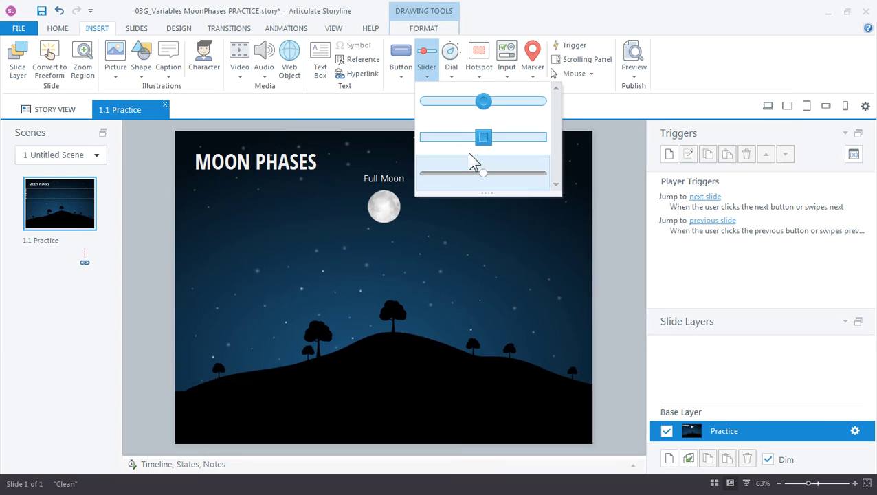
left_click(484, 104)
left_click(231, 385)
left_click_drag(407, 408, 557, 422)
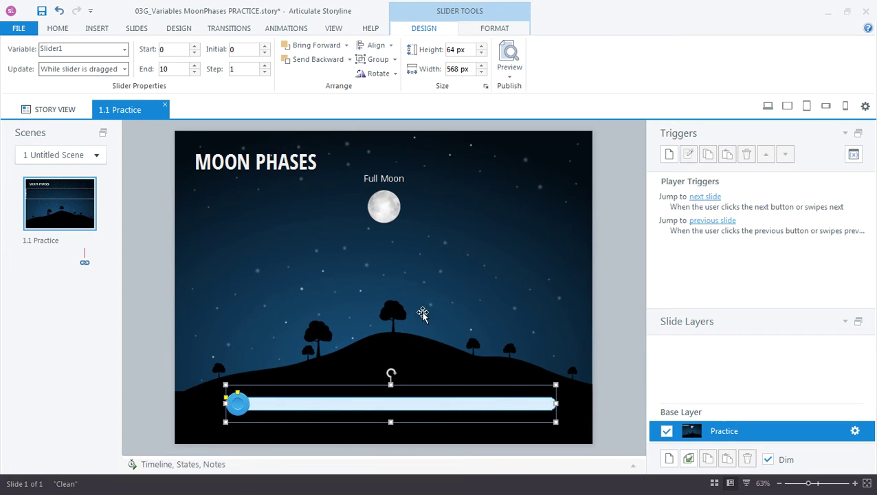
Show the moonbox's nine phase states in the panel beneath the slide
left_click(391, 210)
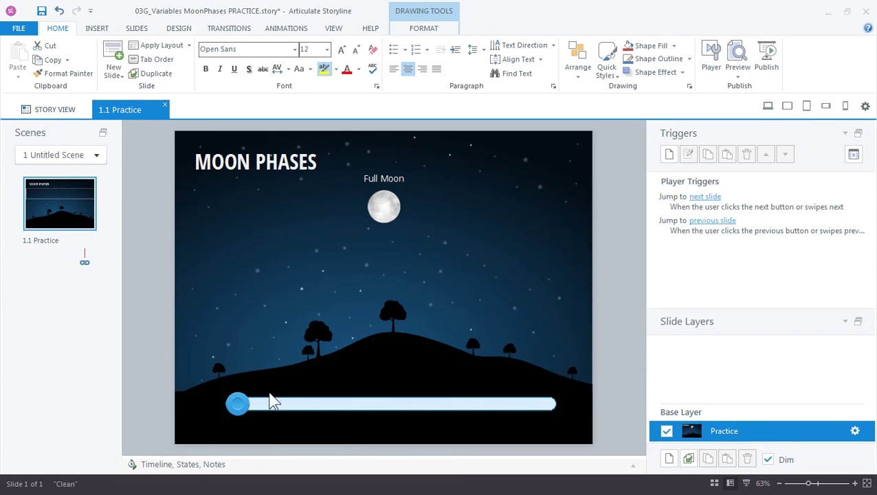
left_click(184, 465)
left_click(206, 383)
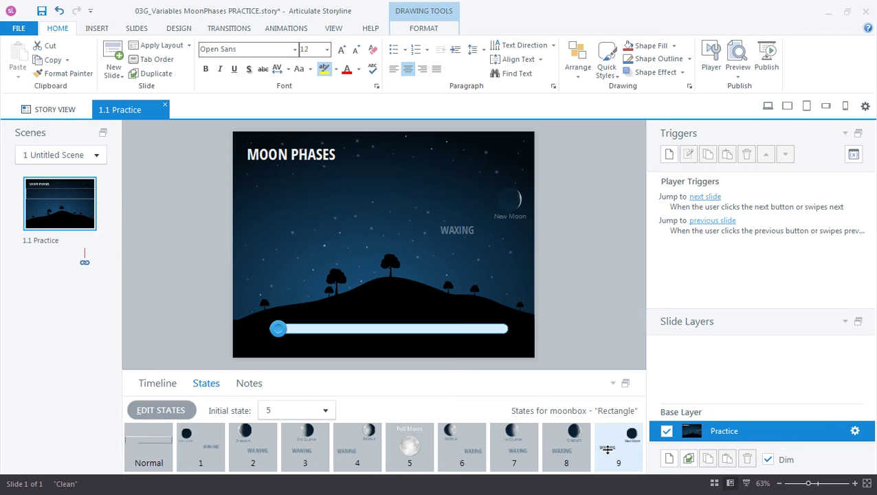
Set Slider1 to start 1, end 9, initial 5, step 1, and nudge it into place
left_click(409, 328)
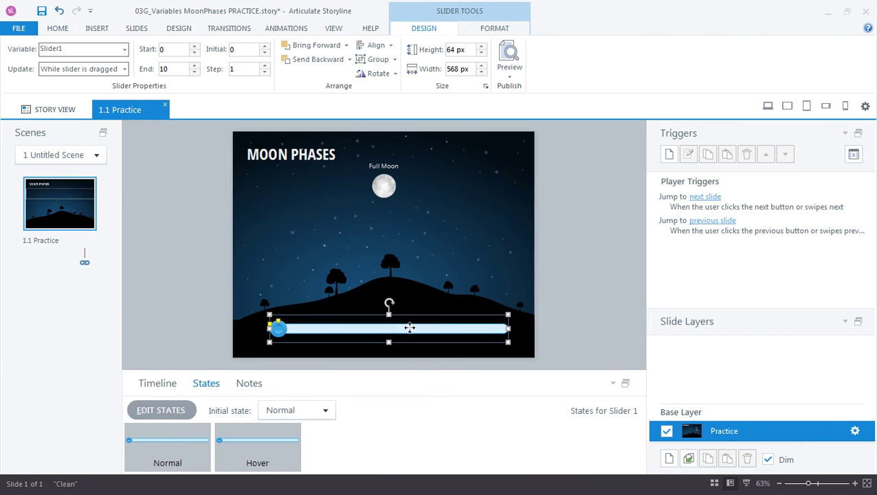
left_click(162, 51)
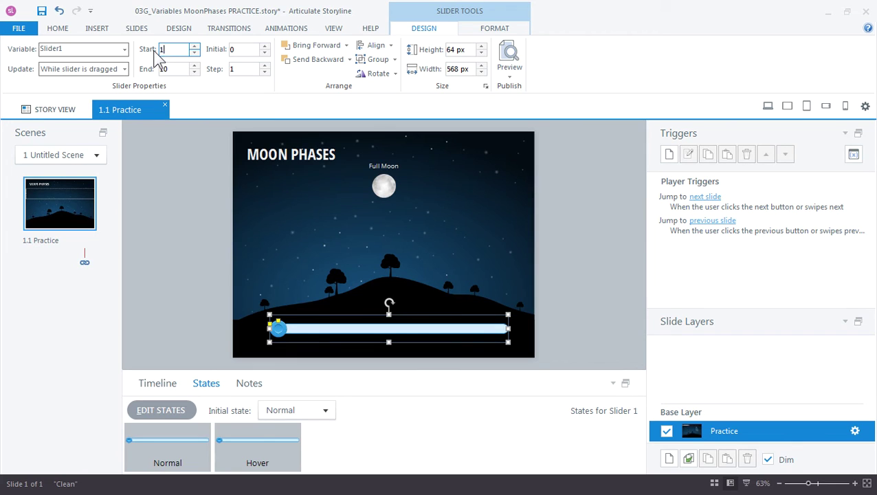
key("Tab")
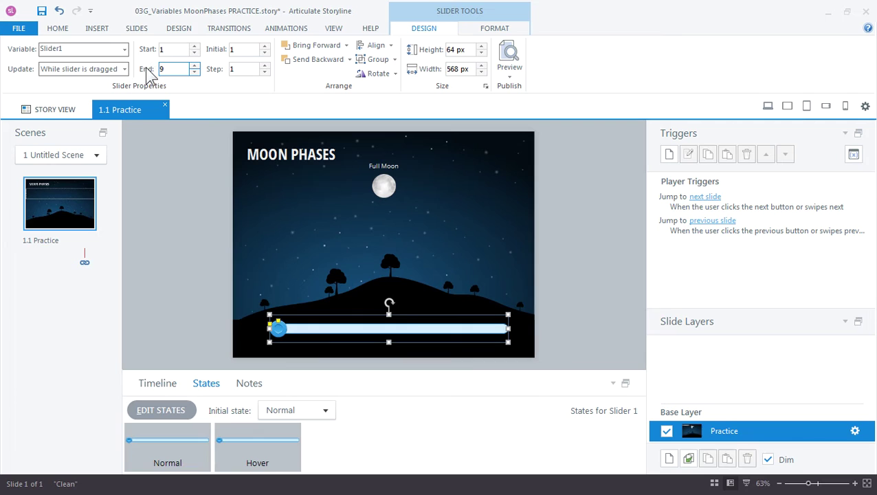
type("9")
left_click_drag(282, 333, 333, 329)
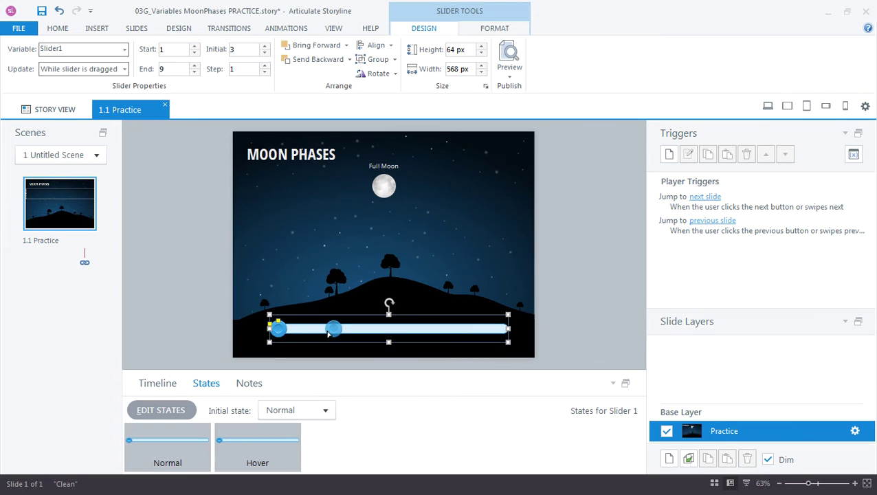
double_click(229, 50)
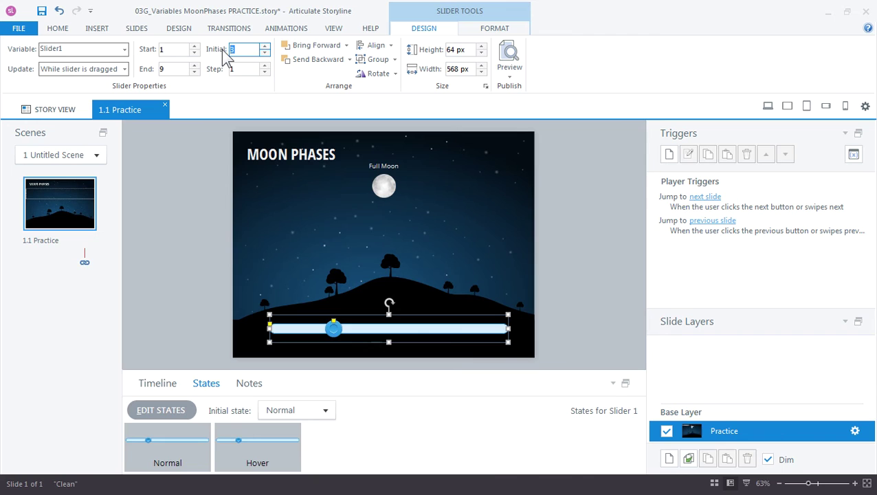
key("Tab")
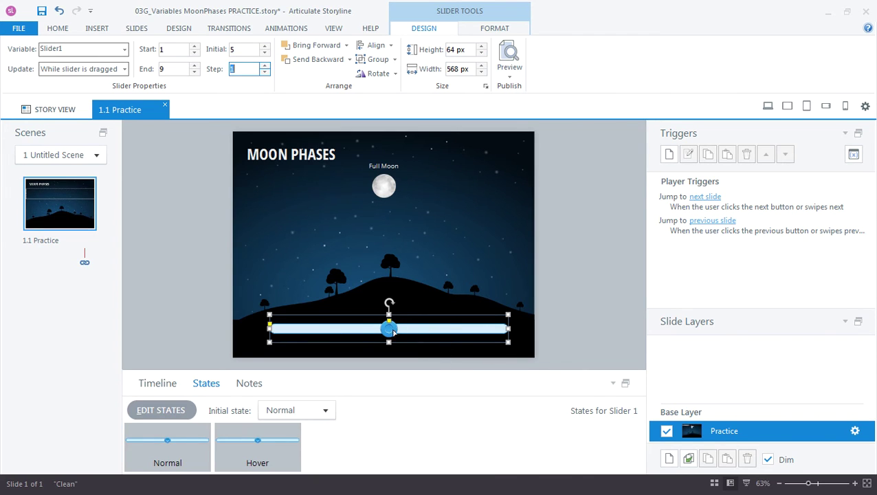
left_click_drag(344, 328, 332, 328)
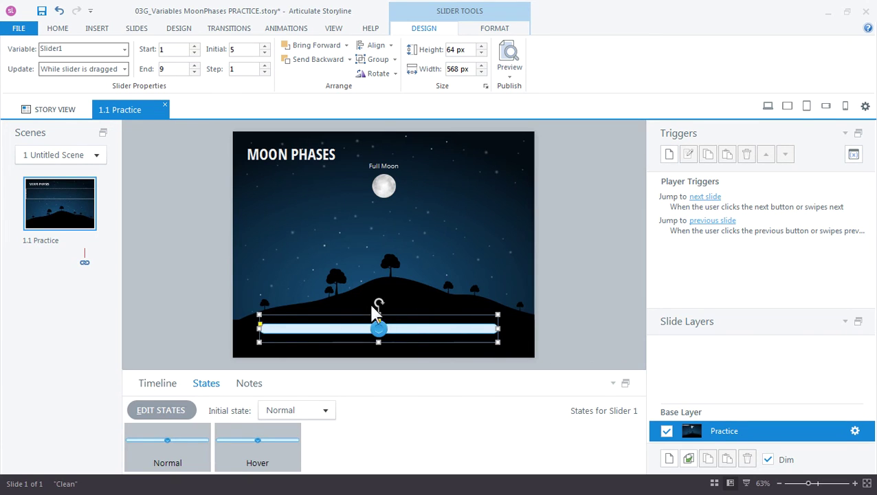
left_click_drag(409, 328, 413, 327)
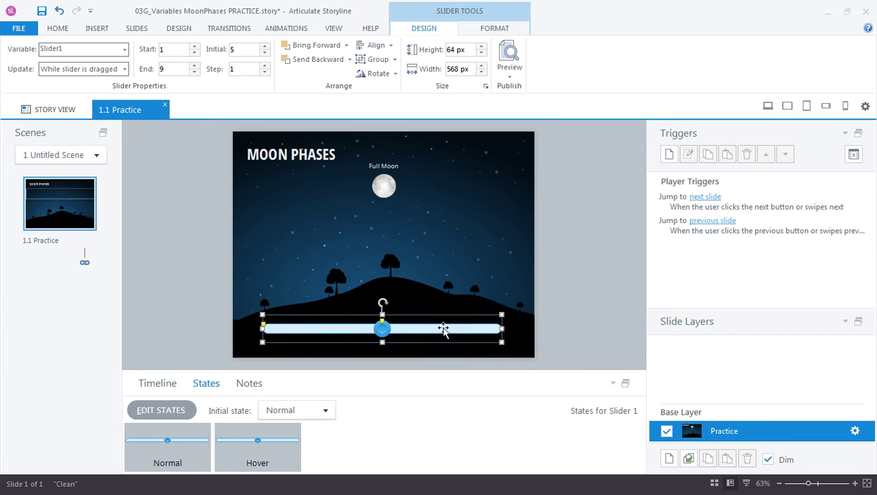
Start a new trigger with the action Change state of moonbox to state 1
left_click(382, 188)
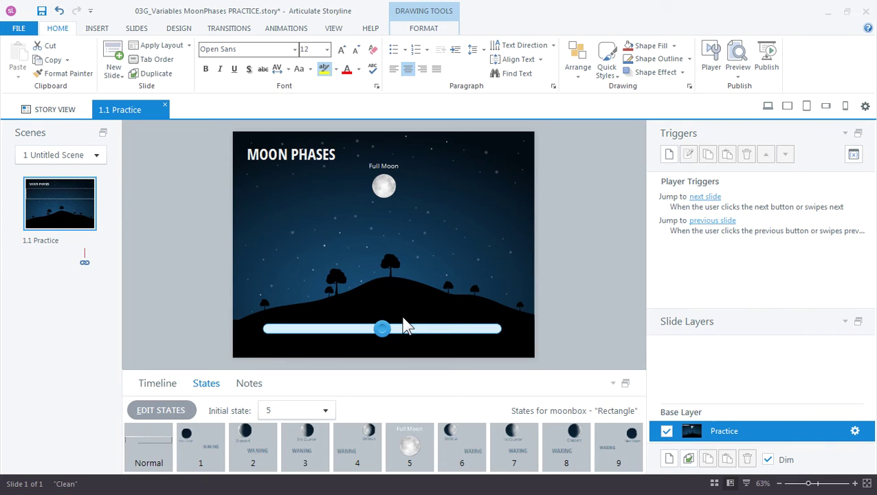
left_click(669, 153)
left_click_drag(466, 162, 648, 86)
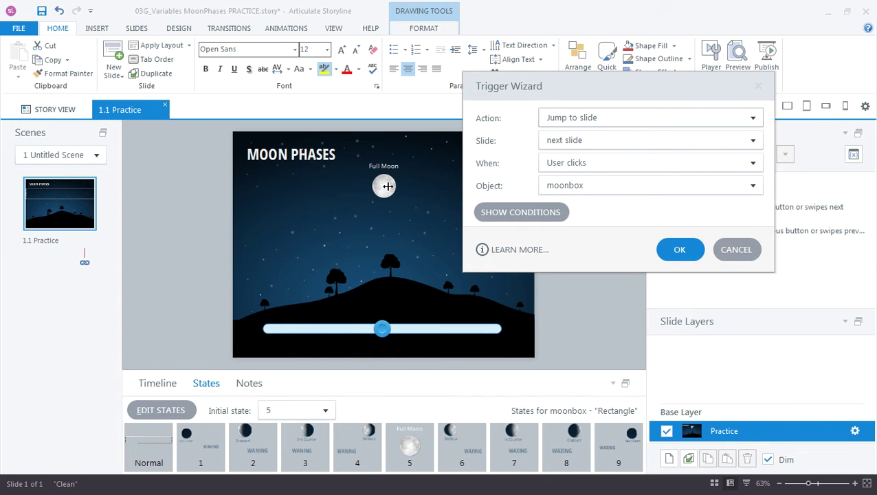
left_click(575, 118)
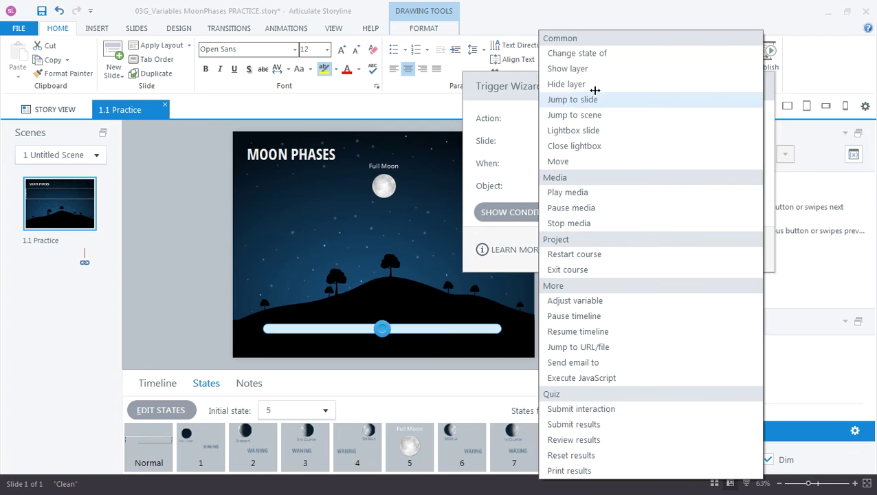
left_click(607, 53)
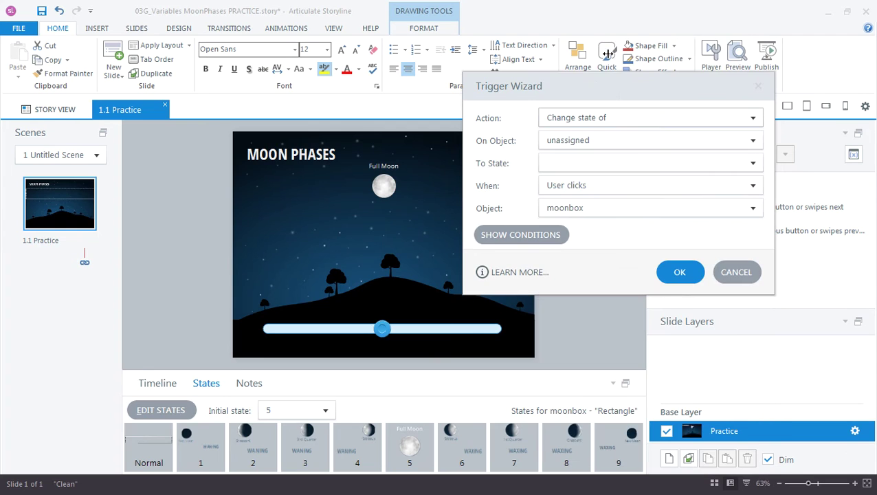
left_click(585, 139)
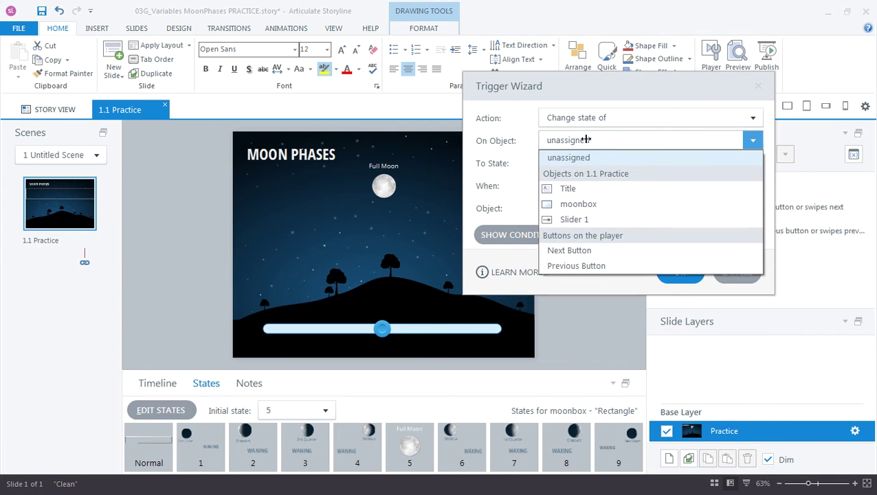
left_click(591, 204)
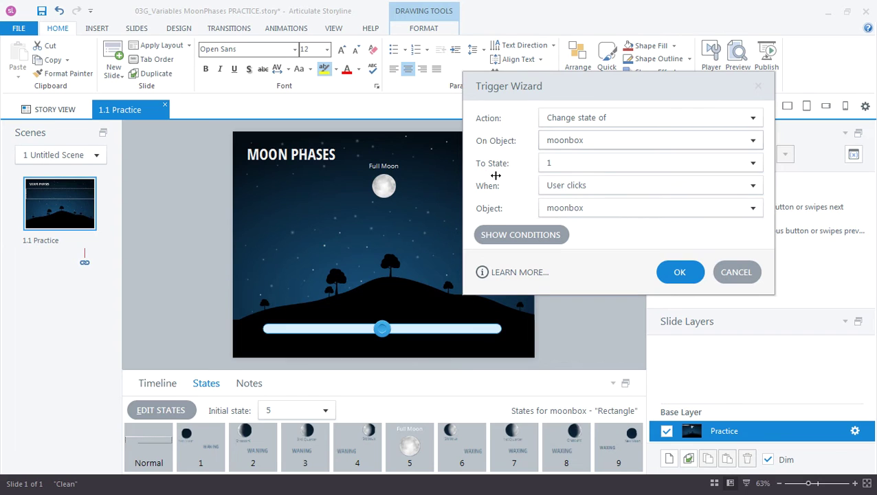
Make it fire when Slider 1 moves, on the condition Slider 1 equal to 1
left_click(581, 187)
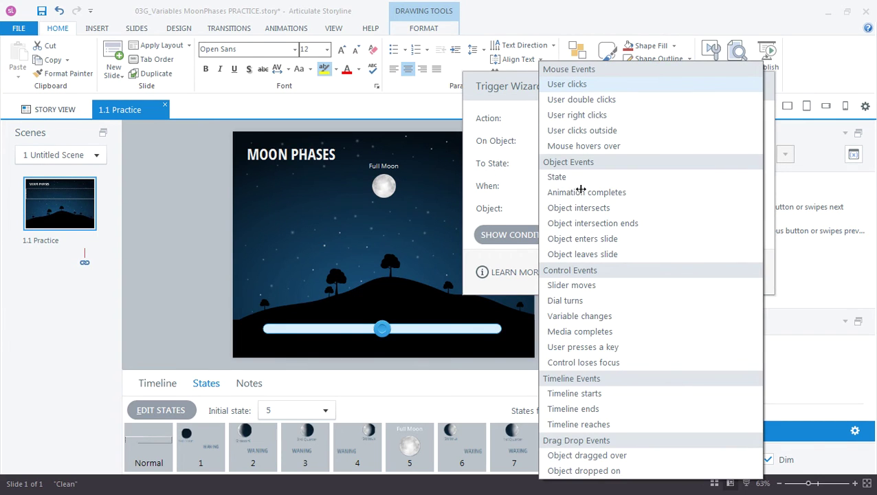
left_click(582, 282)
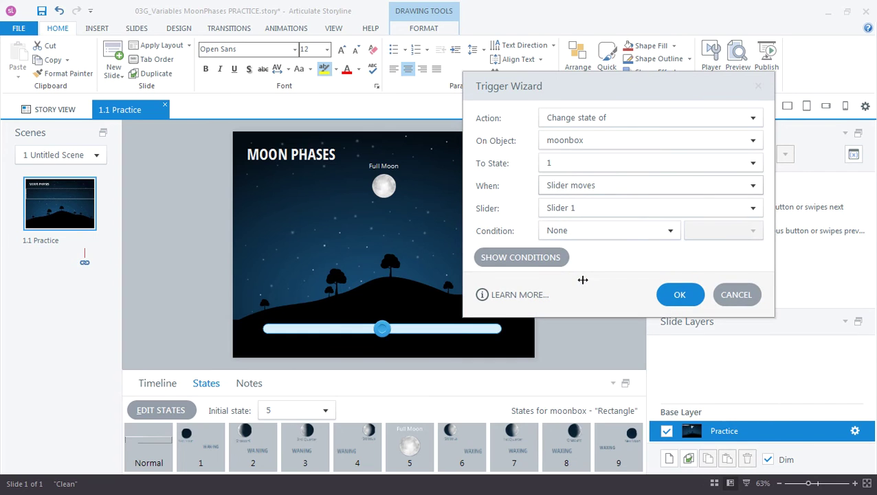
left_click(573, 209)
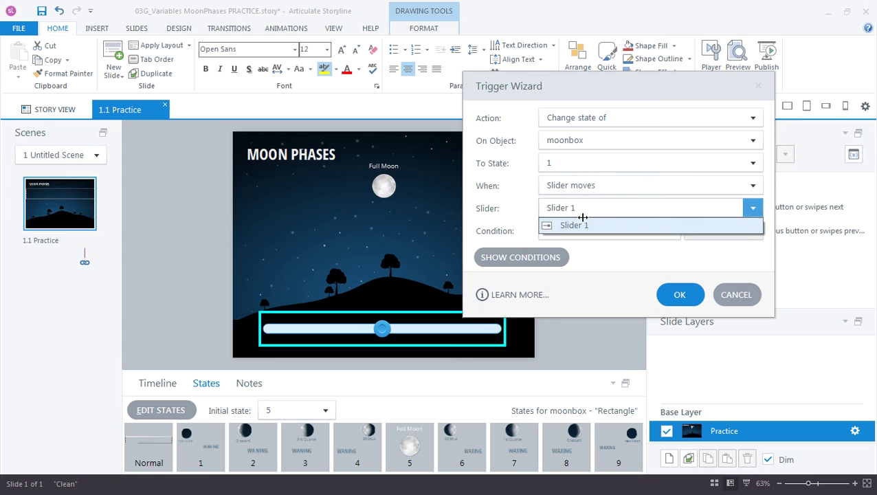
left_click(582, 217)
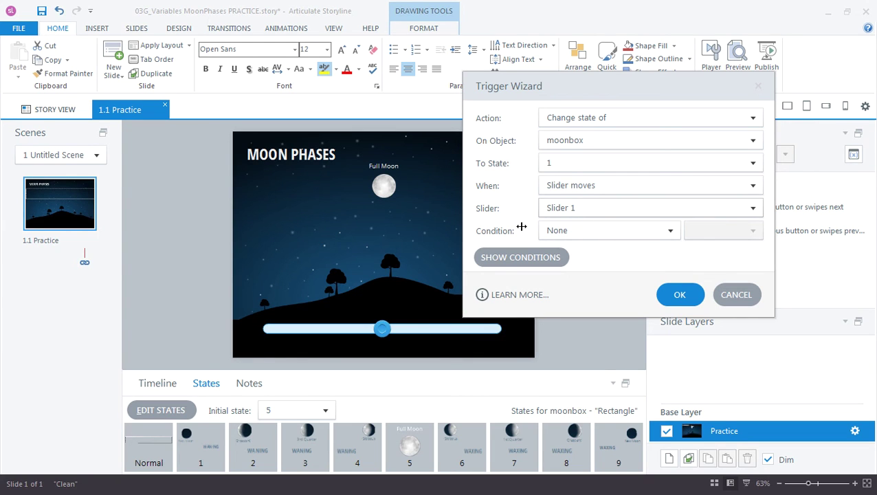
left_click(561, 231)
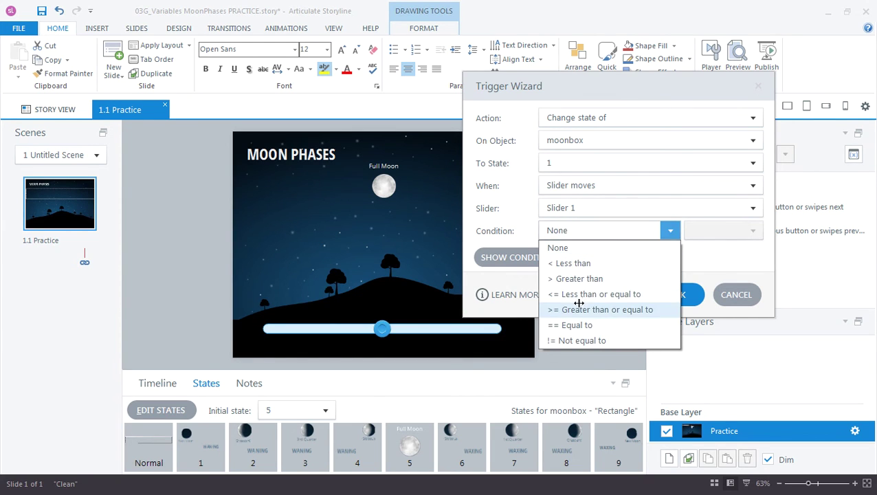
left_click(591, 310)
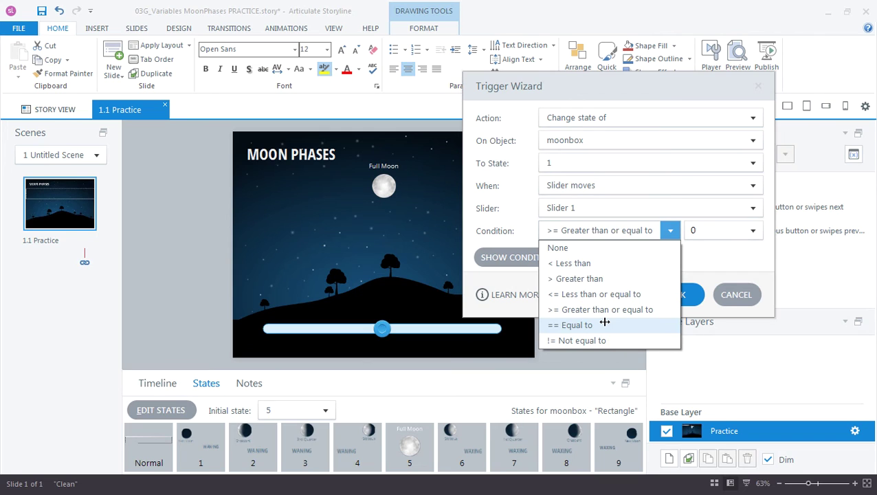
left_click(605, 322)
left_click(715, 230)
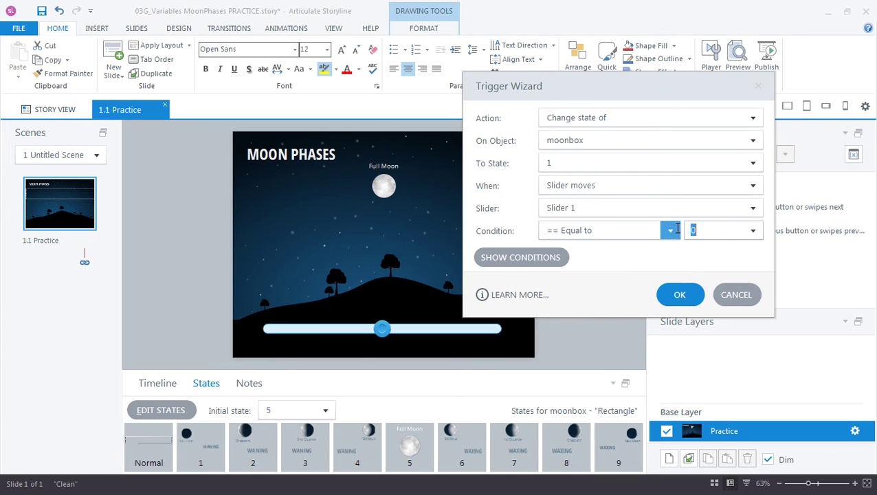
type("1")
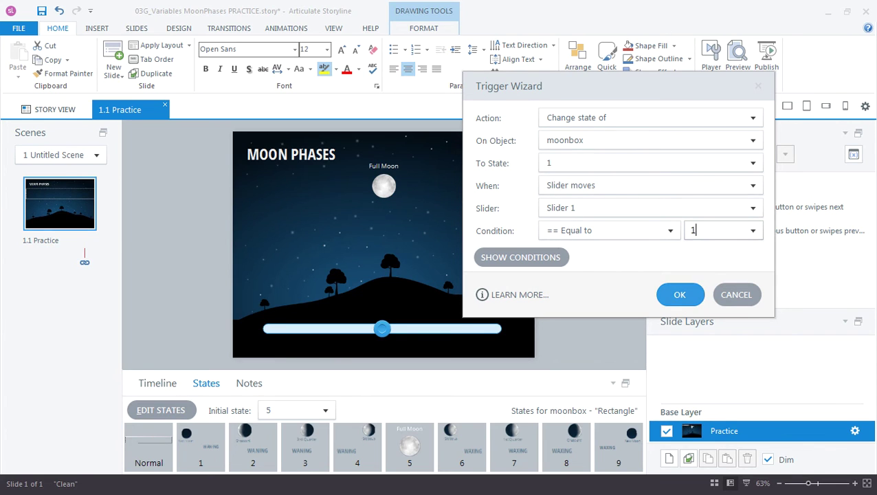
Save the state 1 slider trigger and copy it
key("Return")
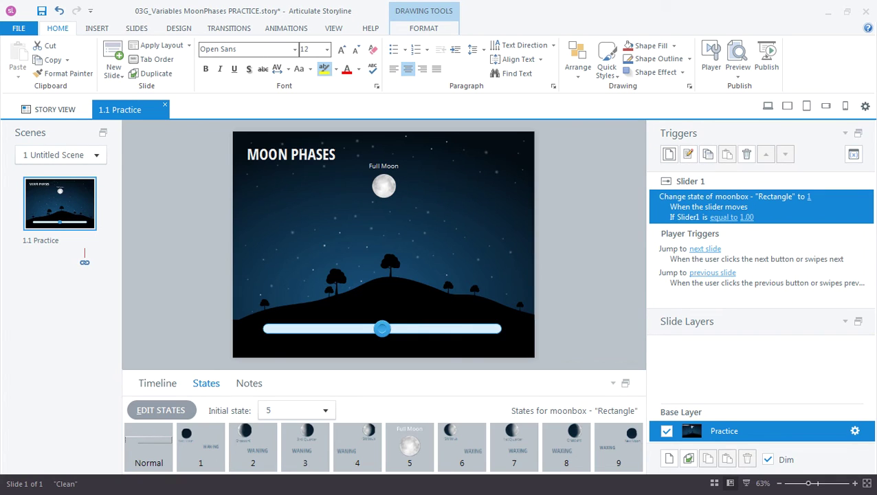
right_click(673, 200)
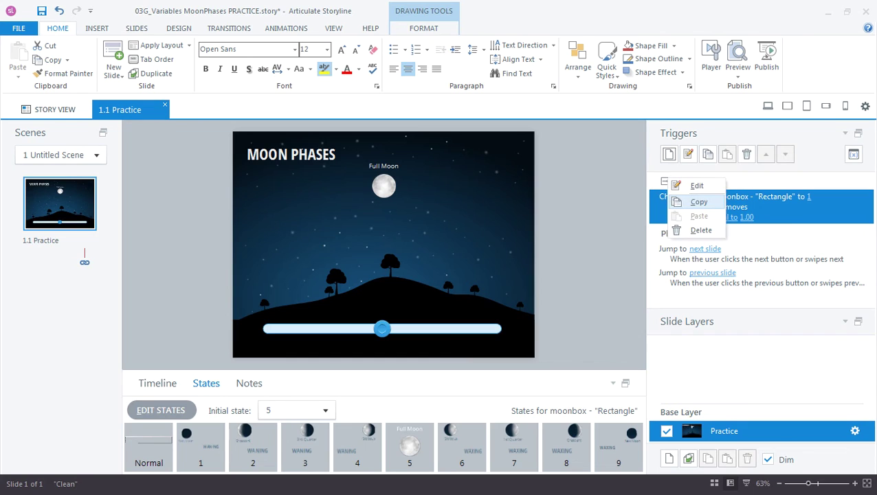
left_click(698, 201)
right_click(688, 198)
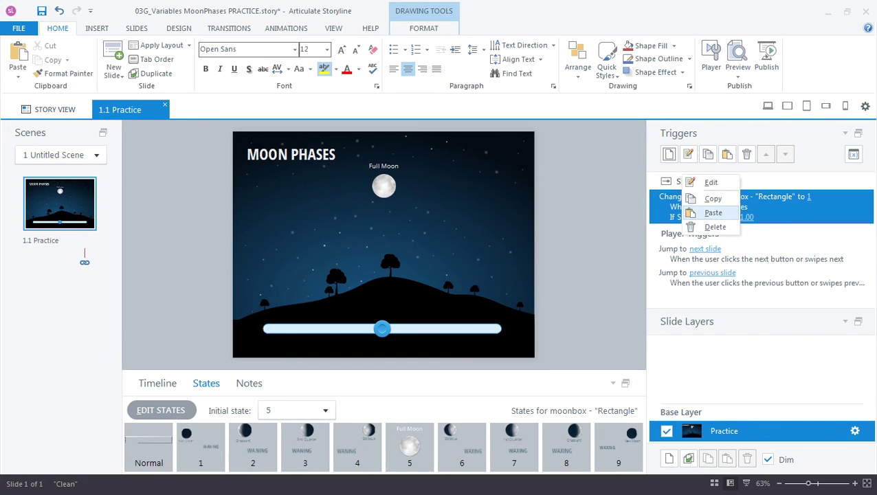
left_click(708, 198)
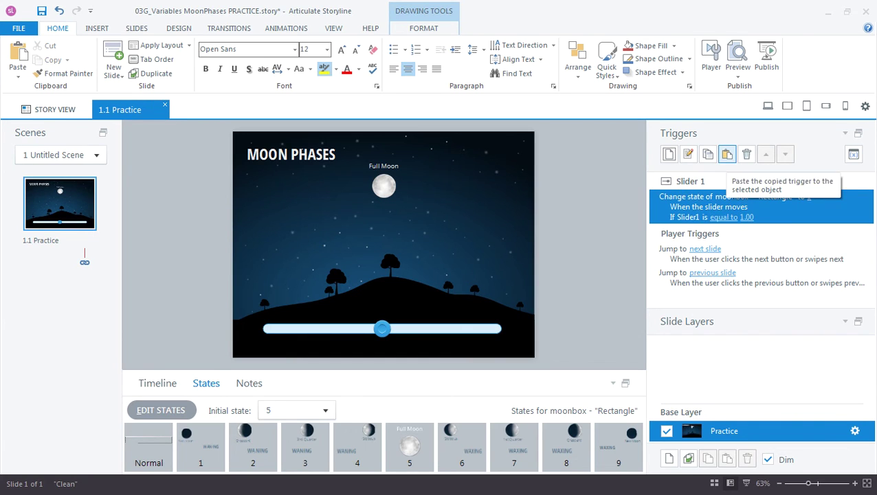
Paste a copy that changes moonbox to state 2 when Slider 1 equals 2
left_click(728, 154)
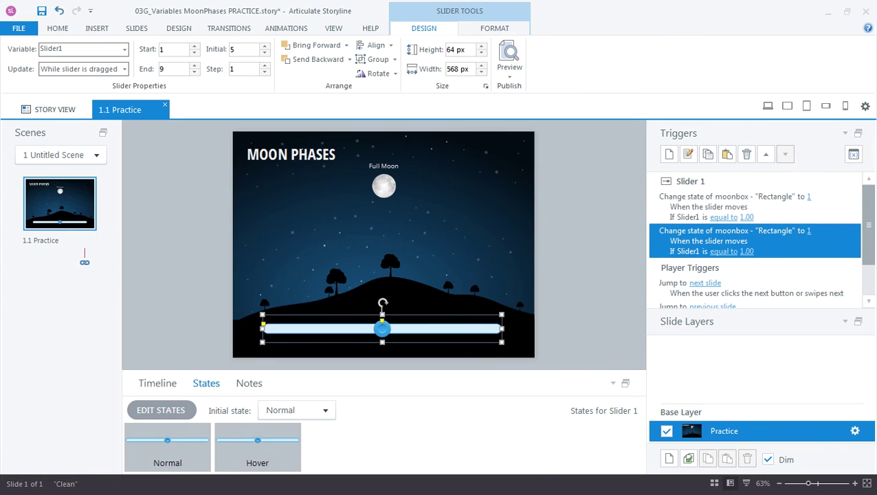
left_click(809, 230)
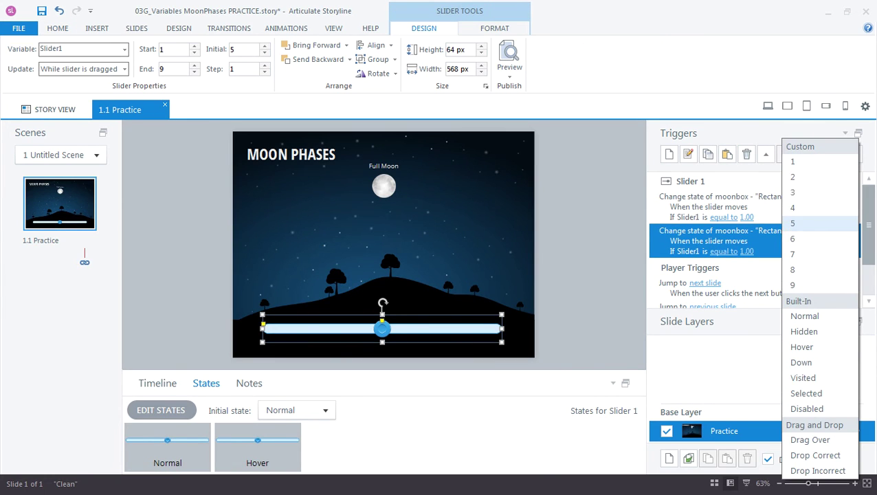
left_click(793, 177)
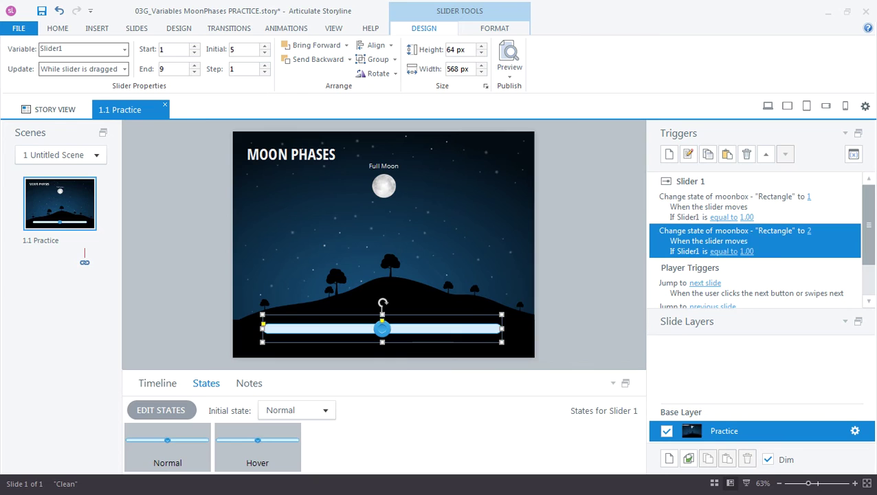
left_click(746, 251)
type("2")
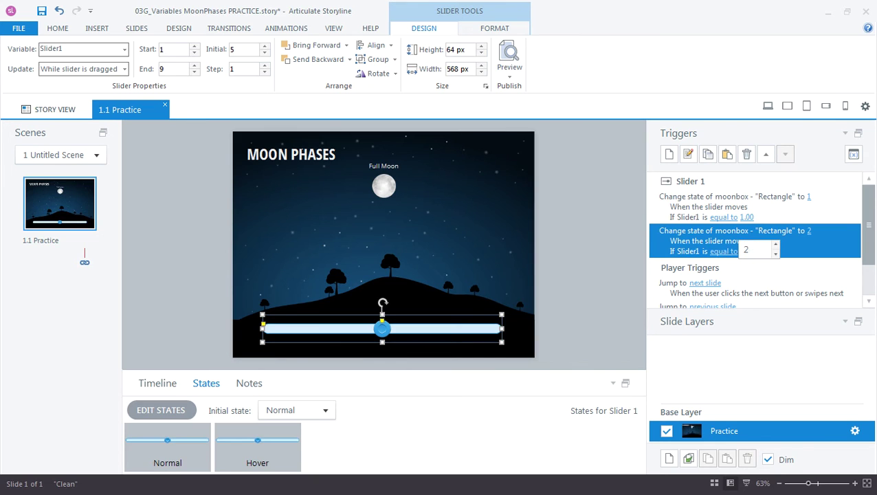
key("Return")
Paste another copy that changes moonbox to state 3 when Slider 1 equals 3
left_click(727, 154)
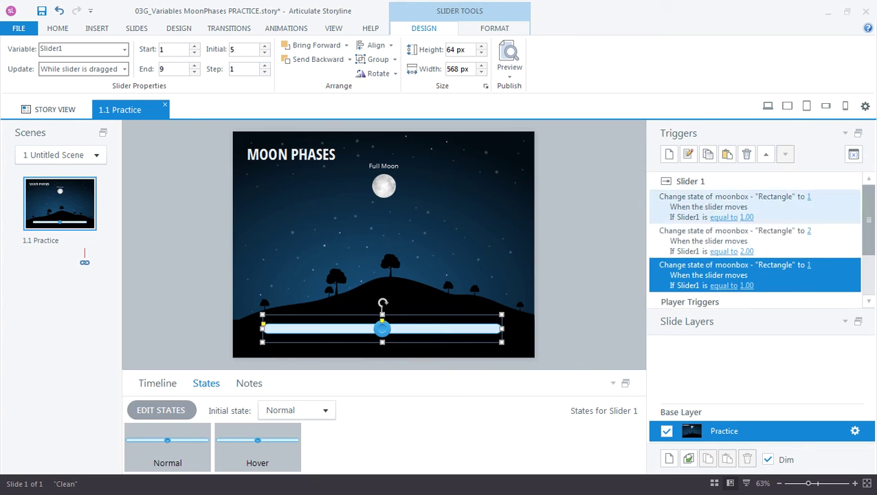
left_click(809, 265)
scroll(818, 206, "up", 5)
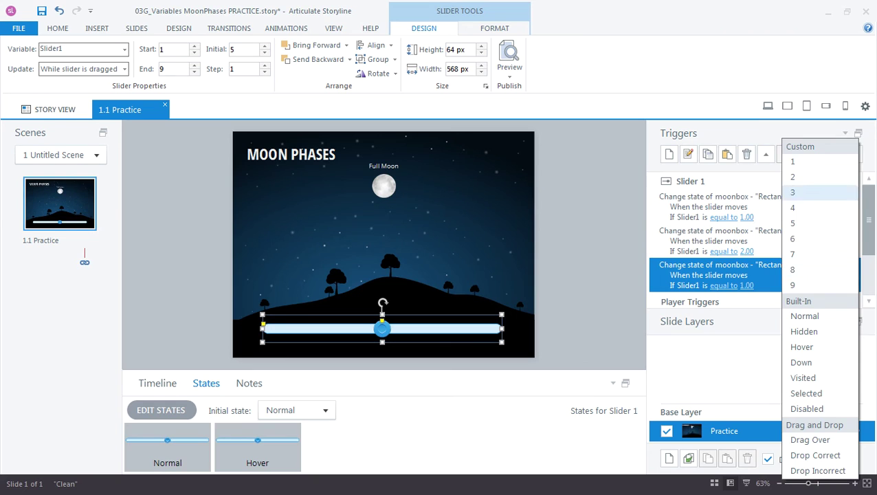
left_click(804, 192)
left_click(728, 286)
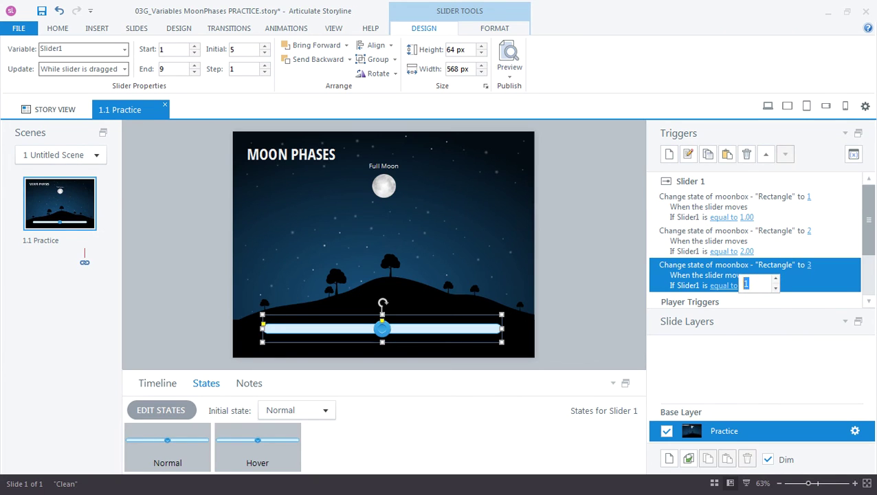
type("3")
key("Return")
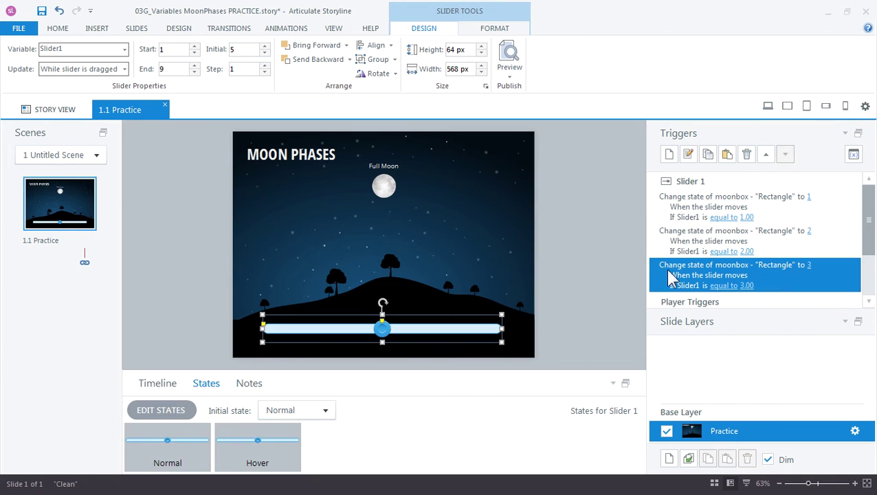
Paste a fourth copy that changes moonbox to state 4 when Slider 1 equals 4
left_click(845, 322)
left_click(727, 154)
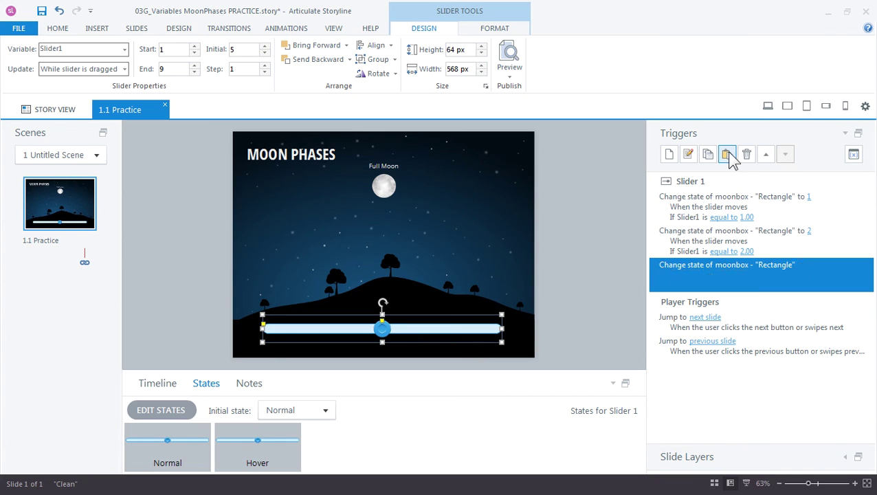
left_click(810, 301)
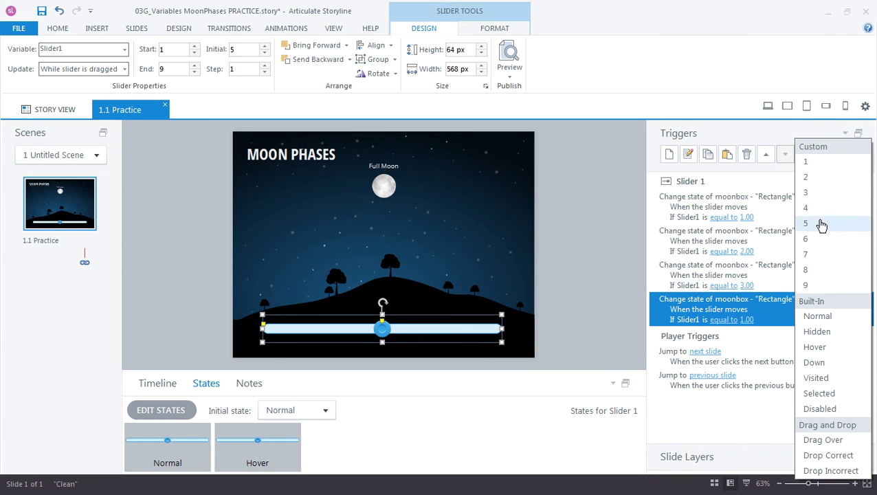
left_click(822, 210)
left_click(741, 320)
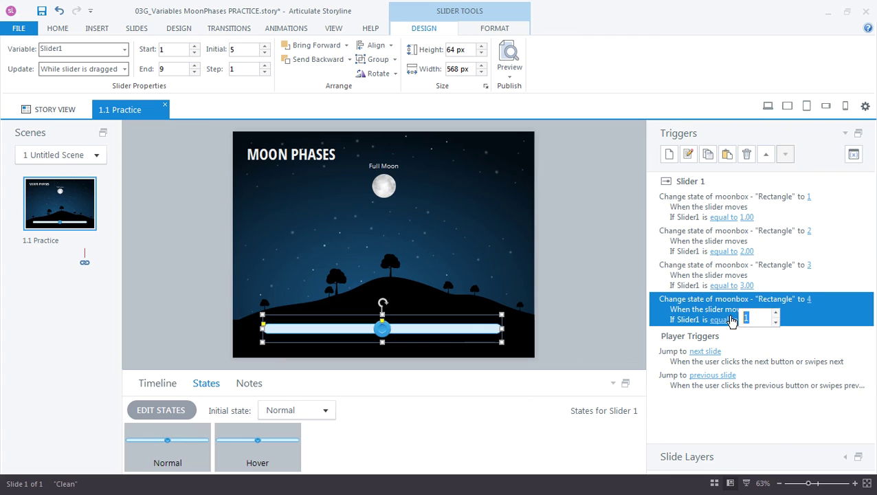
type("4")
key("Return")
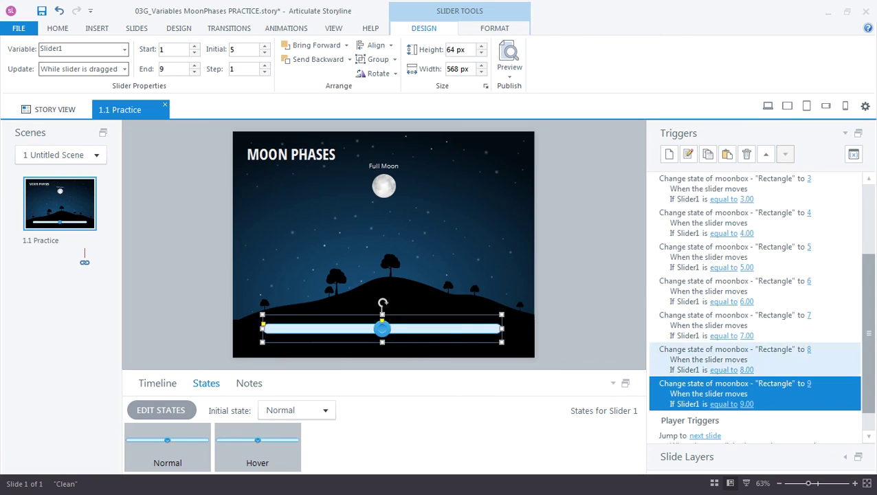
scroll(756, 309, "up", 3)
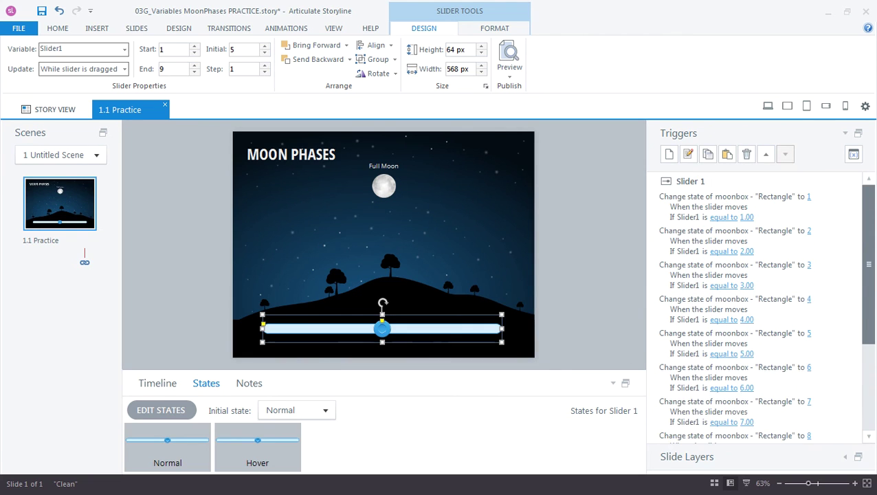
scroll(756, 324, "down", 3)
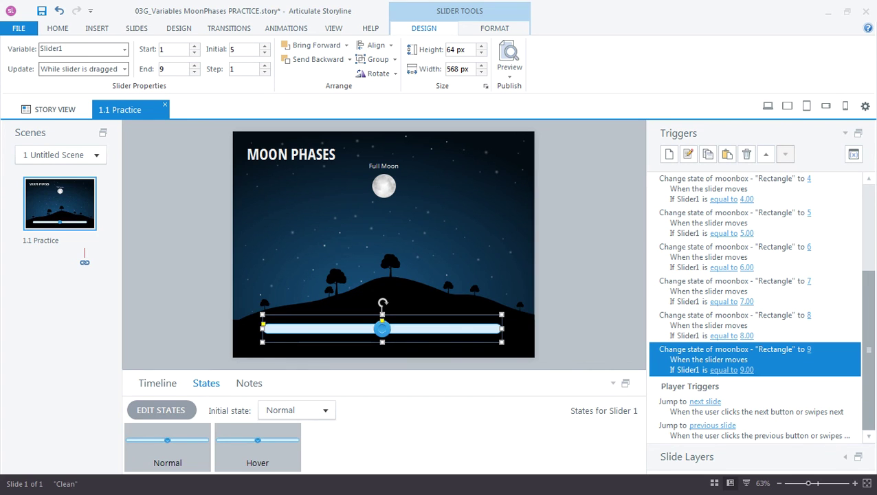
Preview this slide and step the slider left and right with arrow keys through the moon phases
left_click(510, 75)
left_click(530, 89)
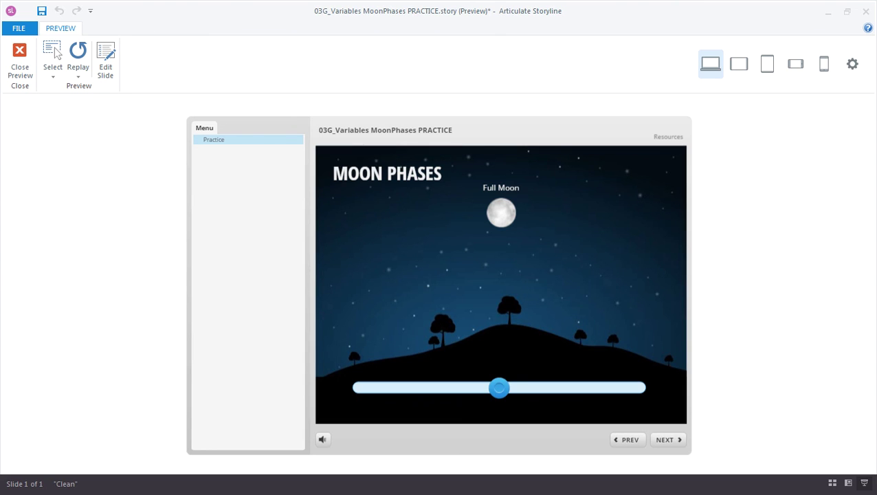
key("Left")
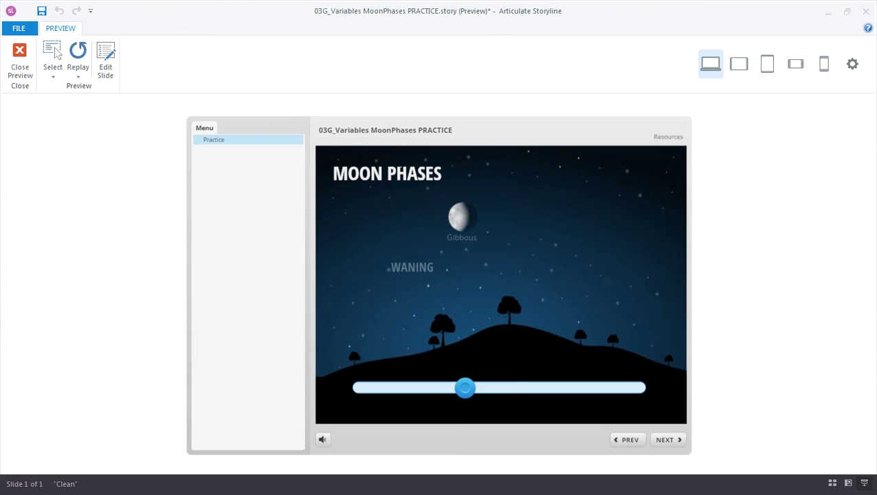
key("Left")
key("Left")
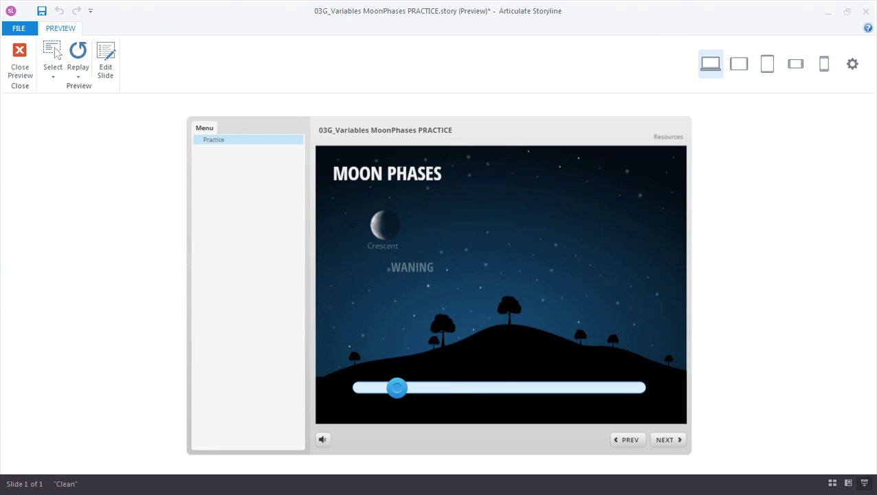
key("Left")
key("Right")
key("Right")
key("Right")
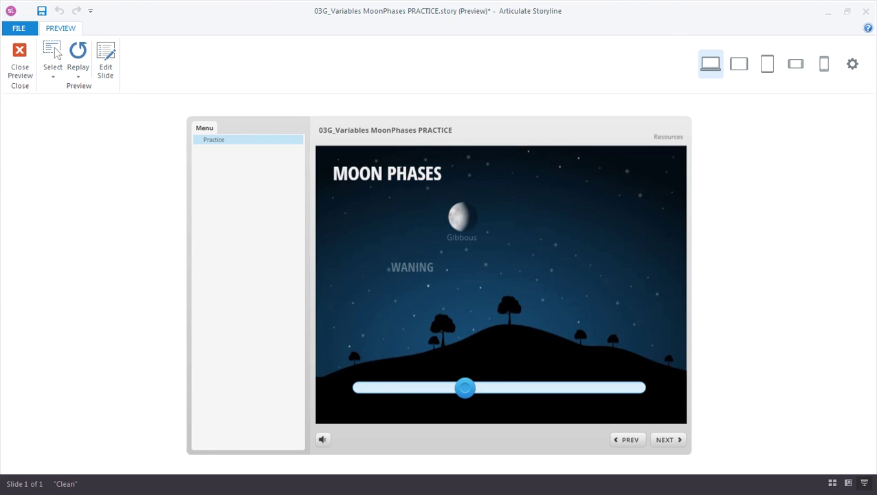
key("Right")
key("Right")
key("Right")
key("Right")
key("Right")
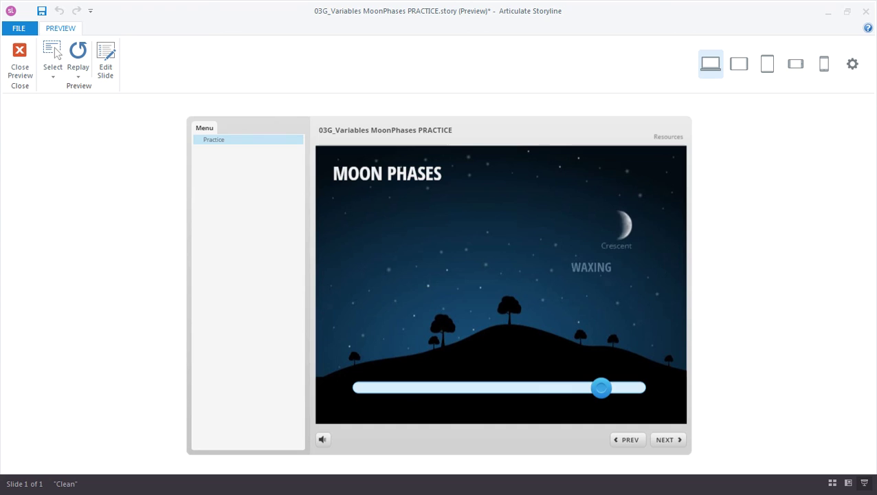
key("Left")
key("Left")
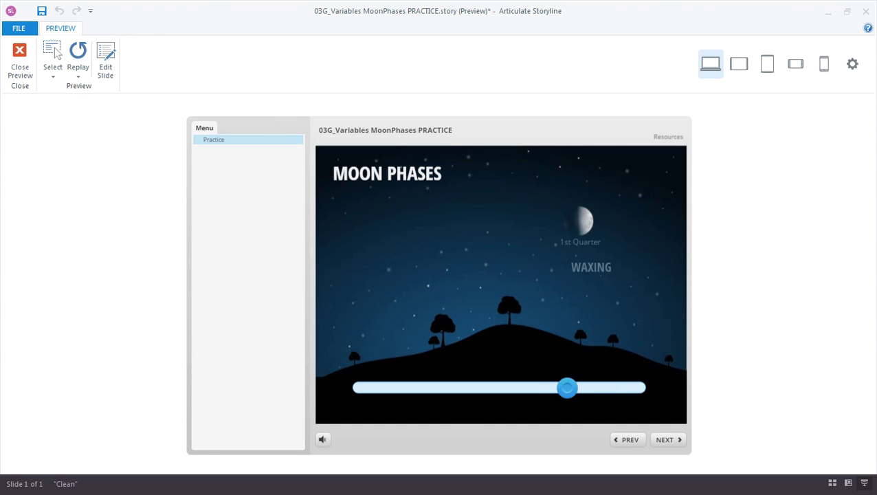
key("Left")
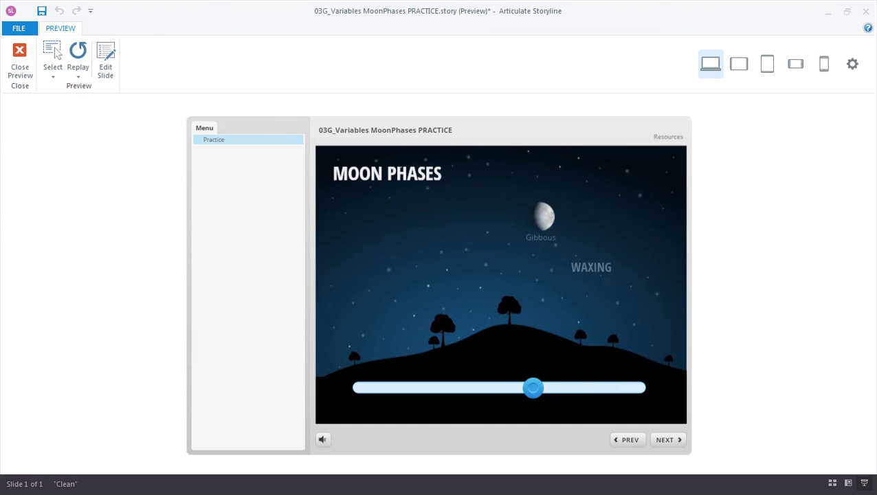
key("Left")
key("Left")
key("Left")
key("Left")
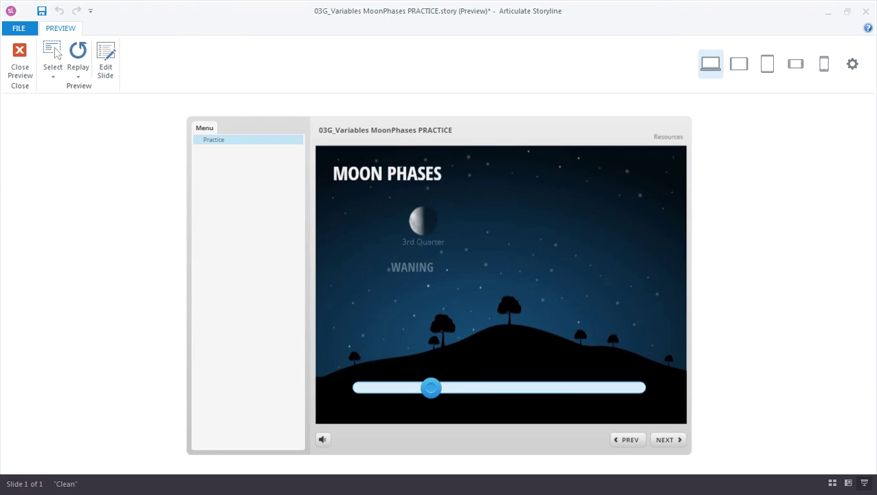
key("Left")
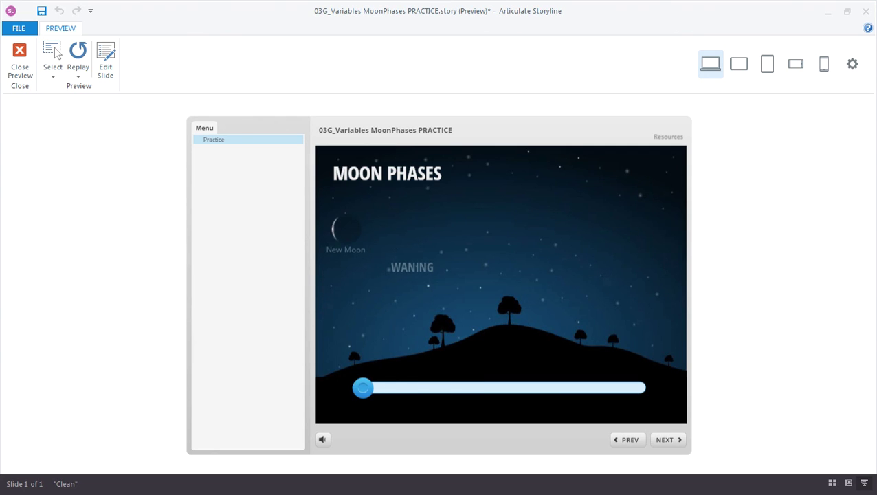
Close the preview to return to editing the Moon Phases slide
left_click(20, 62)
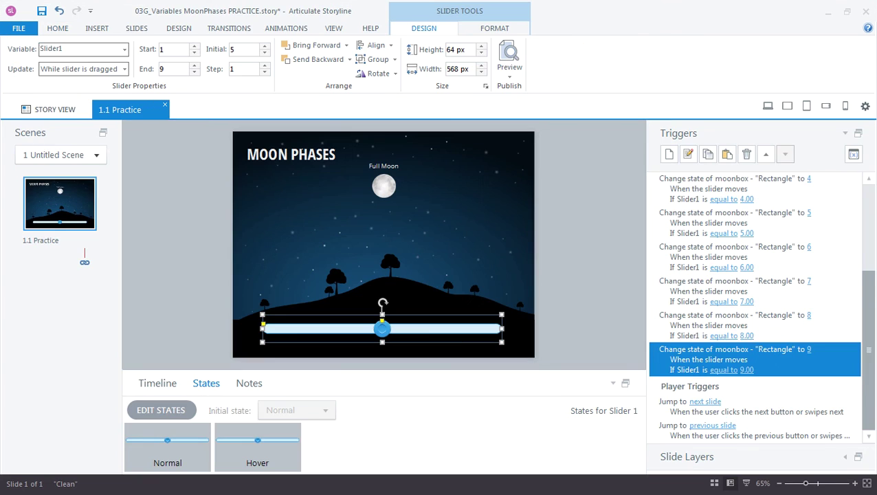